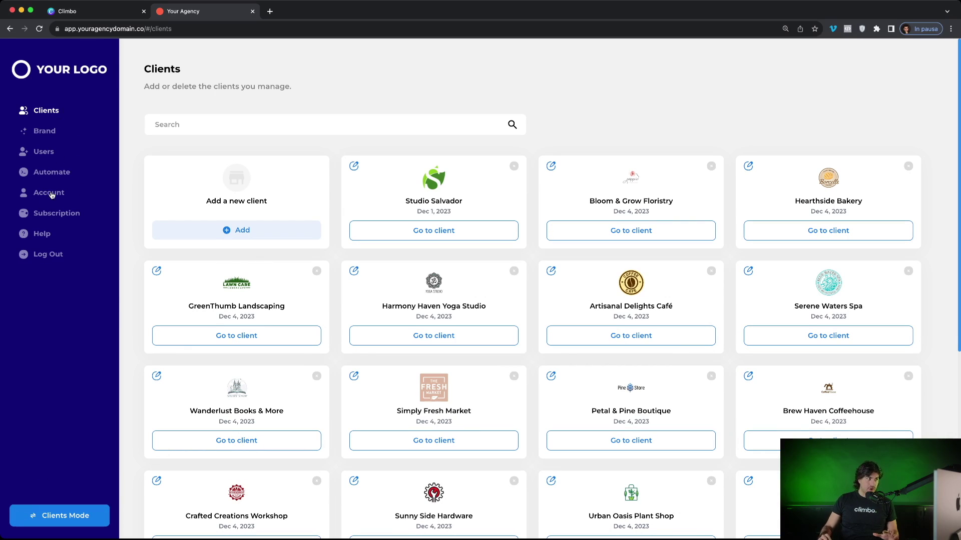
- In Brand settings, set the sidebar Bar Color to dark green #064b13
click(46, 132)
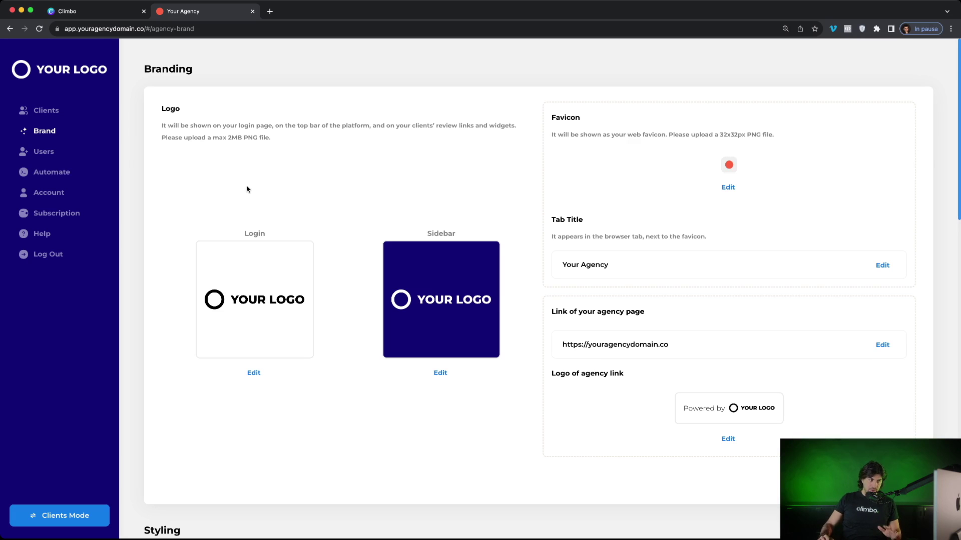
scroll(460, 302, down, 10)
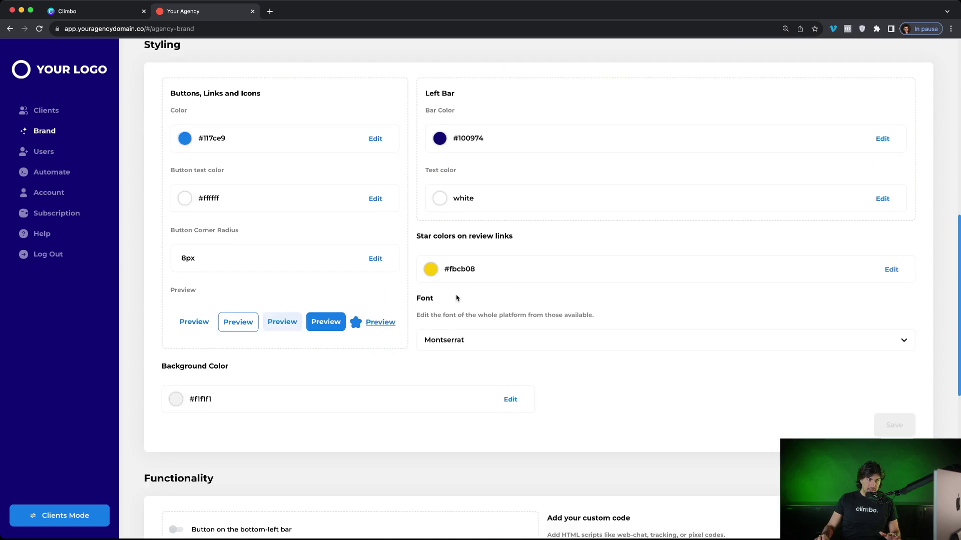
scroll(456, 299, up, 1)
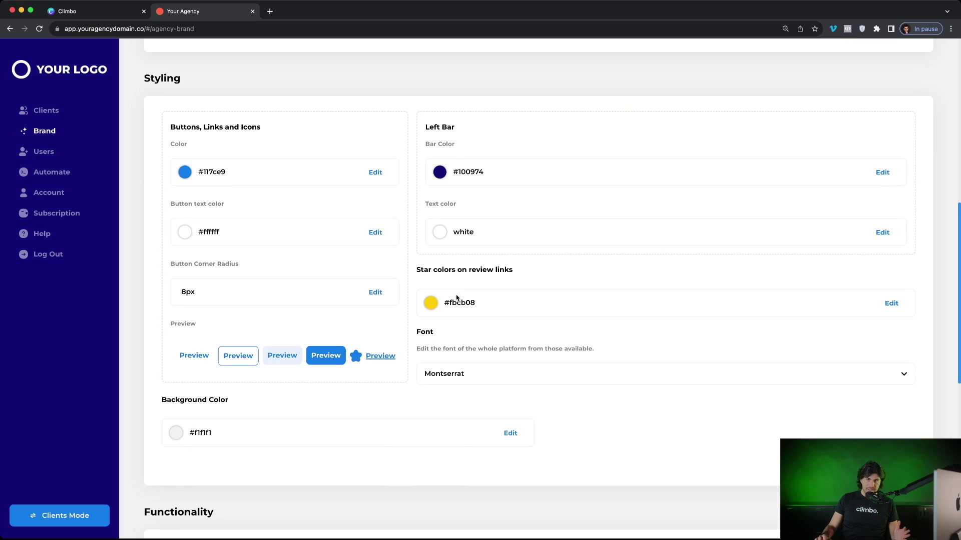
click(881, 172)
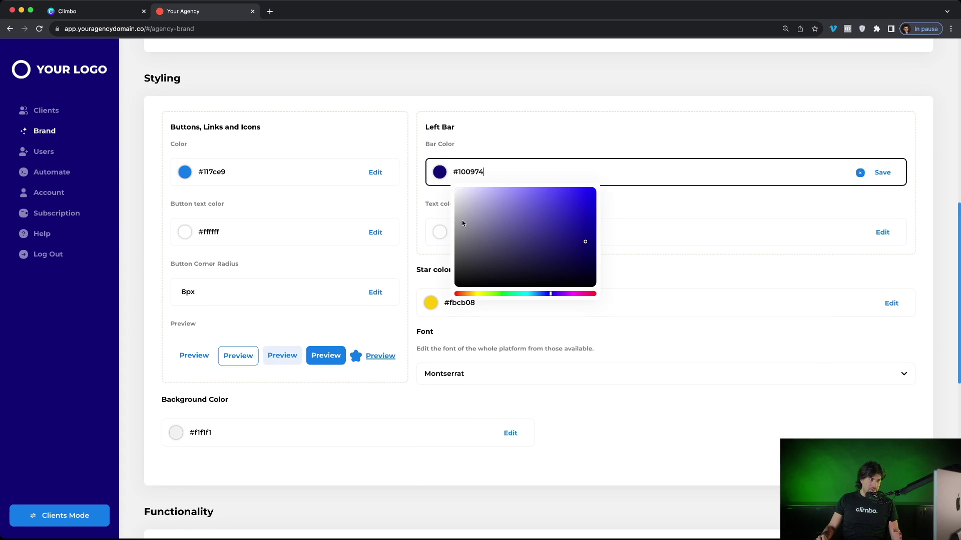
click(506, 294)
click(585, 257)
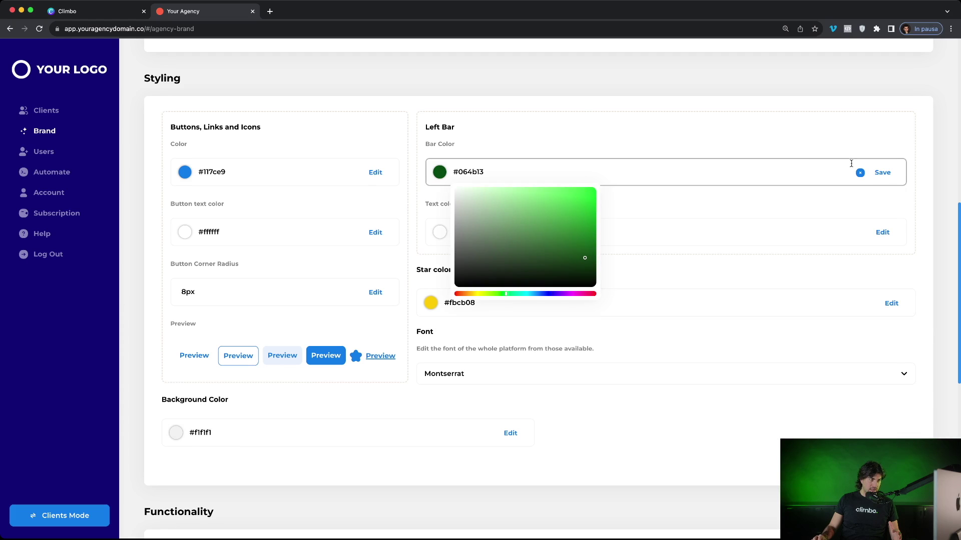
click(890, 173)
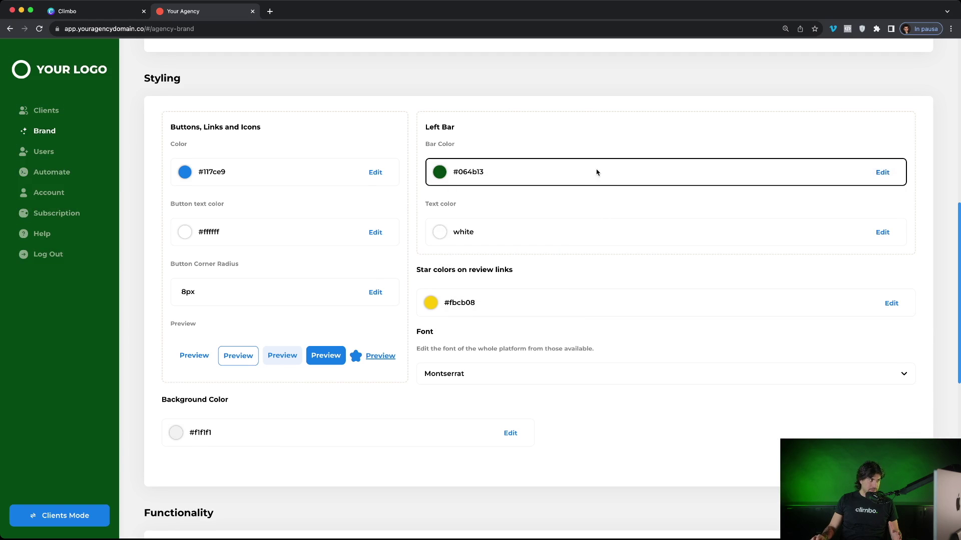
- Make buttons, links and icons green #399d35 with a 2px corner radius
click(376, 173)
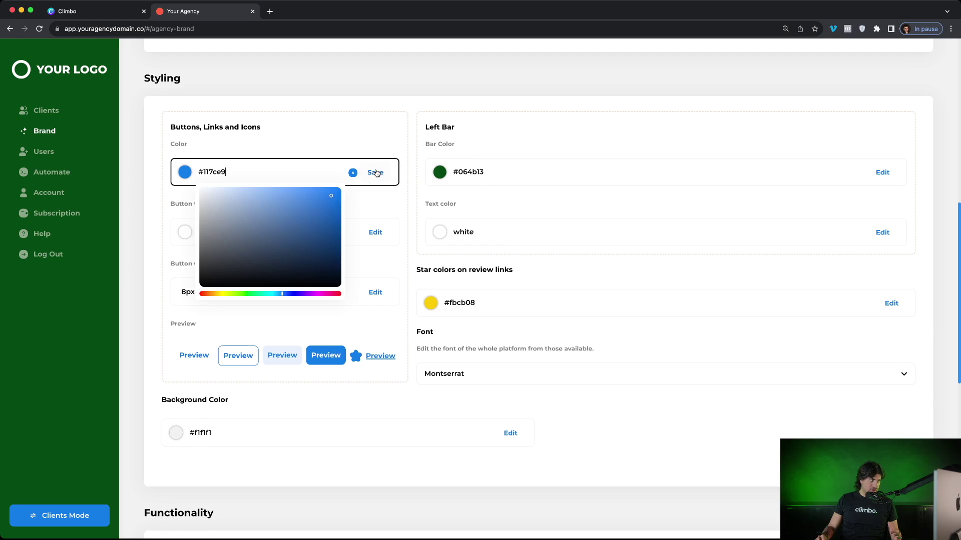
click(247, 293)
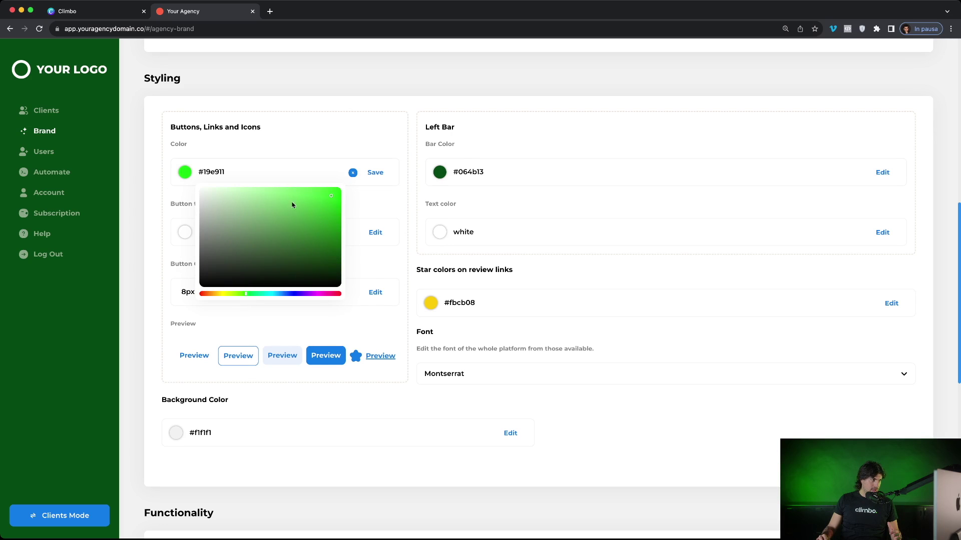
click(293, 225)
click(375, 172)
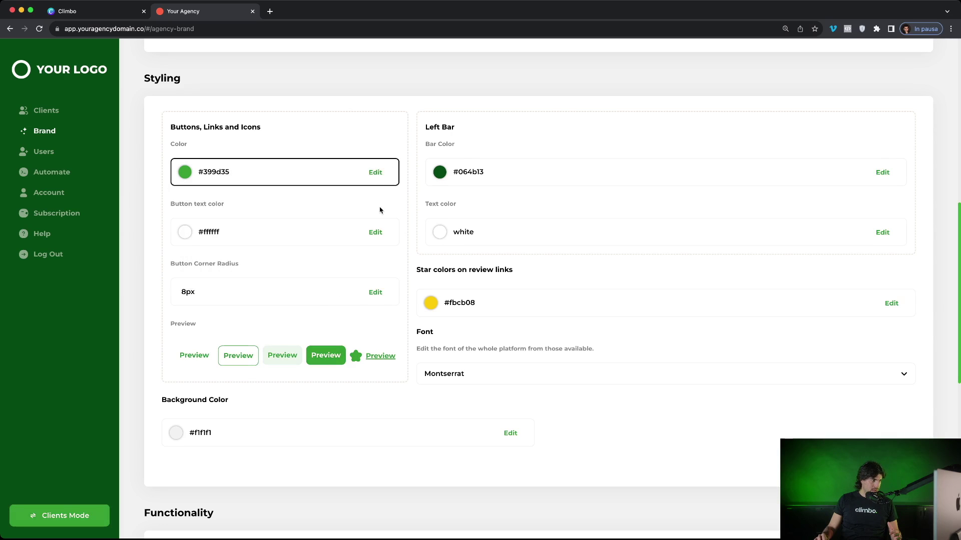
click(376, 292)
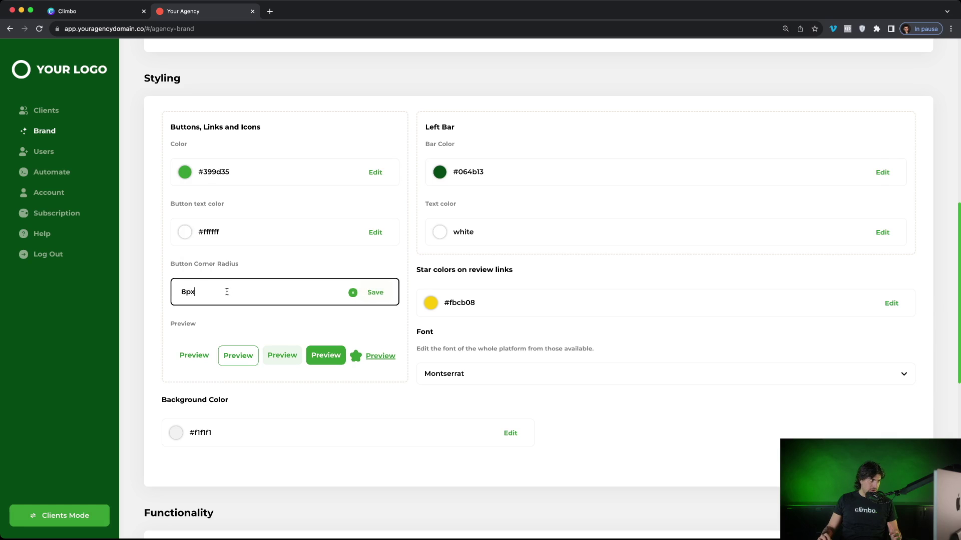
drag(186, 292, 178, 292)
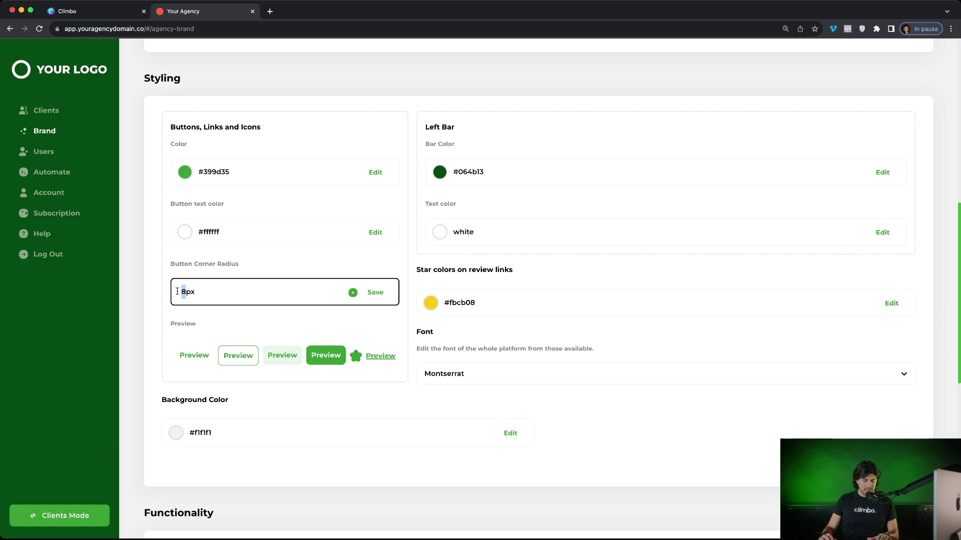
text(2)
click(375, 293)
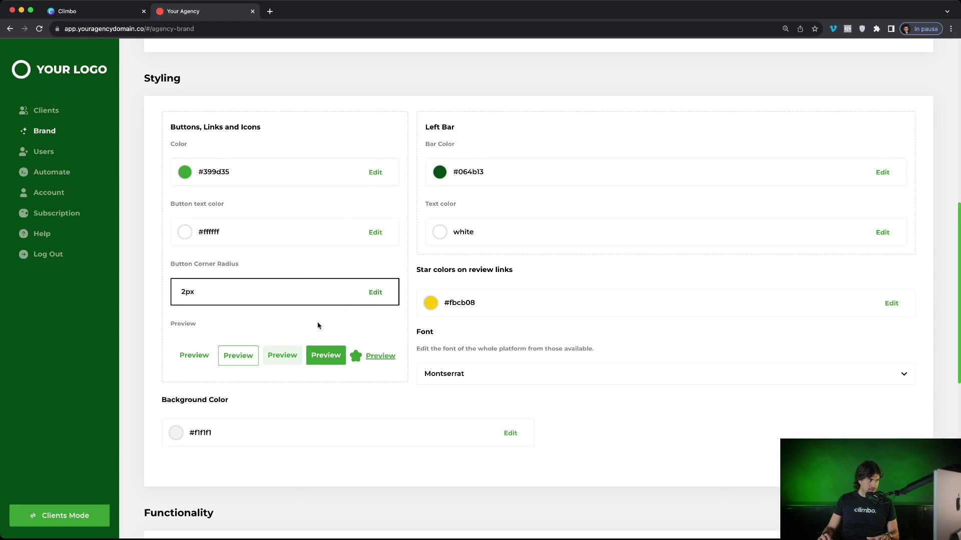
- Switch the platform font to DM Sans and return to the Clients list
click(493, 373)
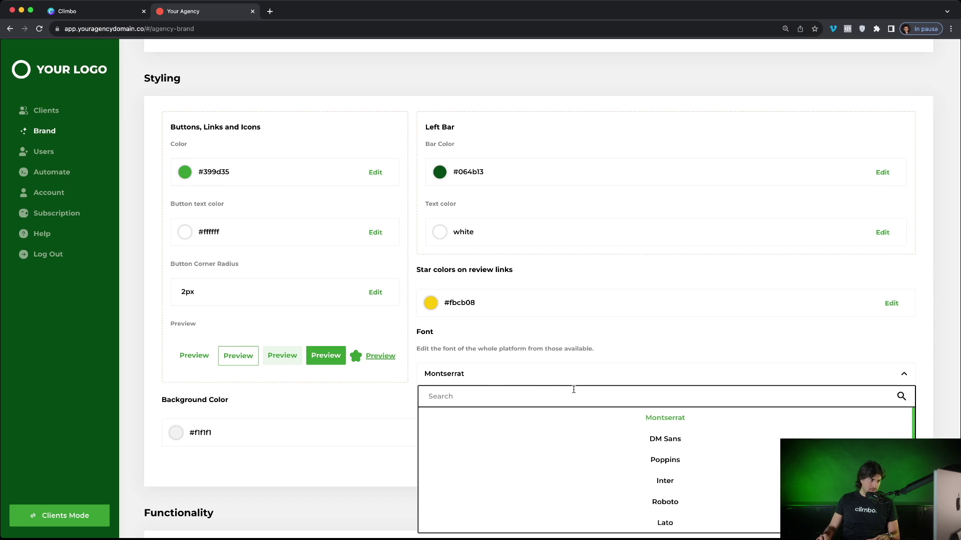
click(639, 441)
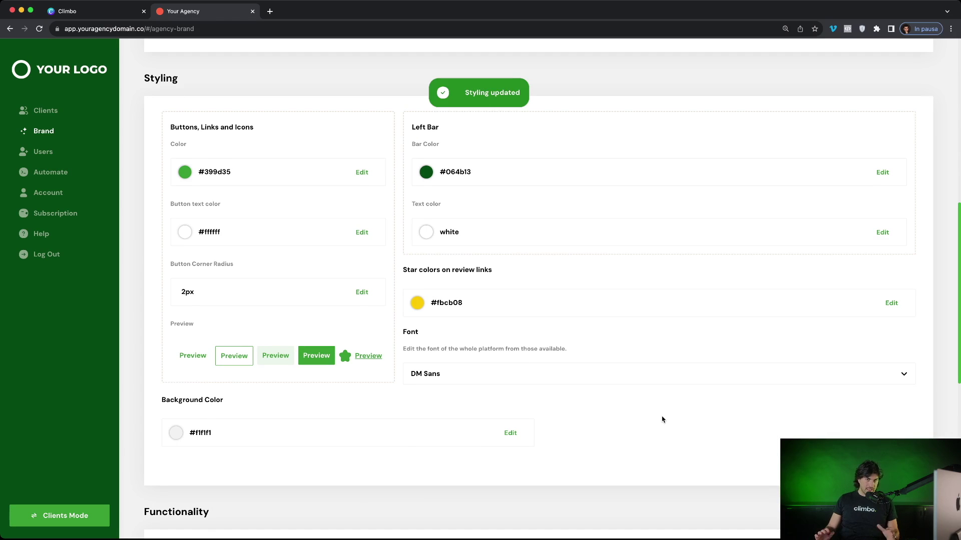
scroll(663, 419, down, 5)
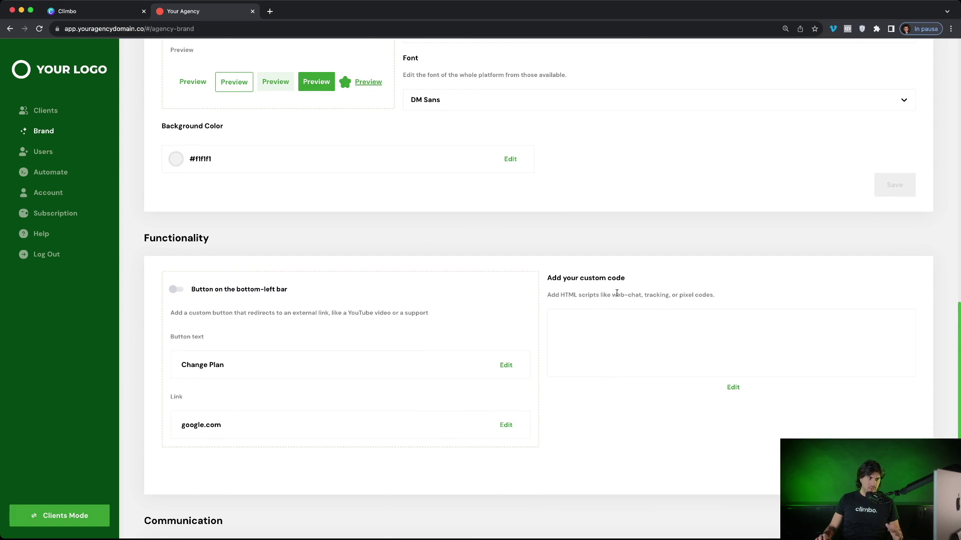
scroll(527, 267, up, 10)
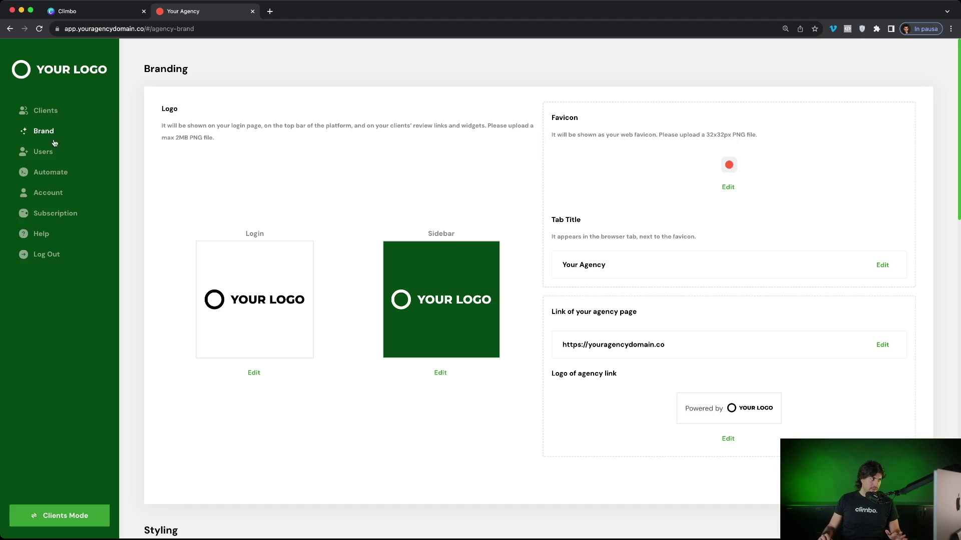
click(50, 111)
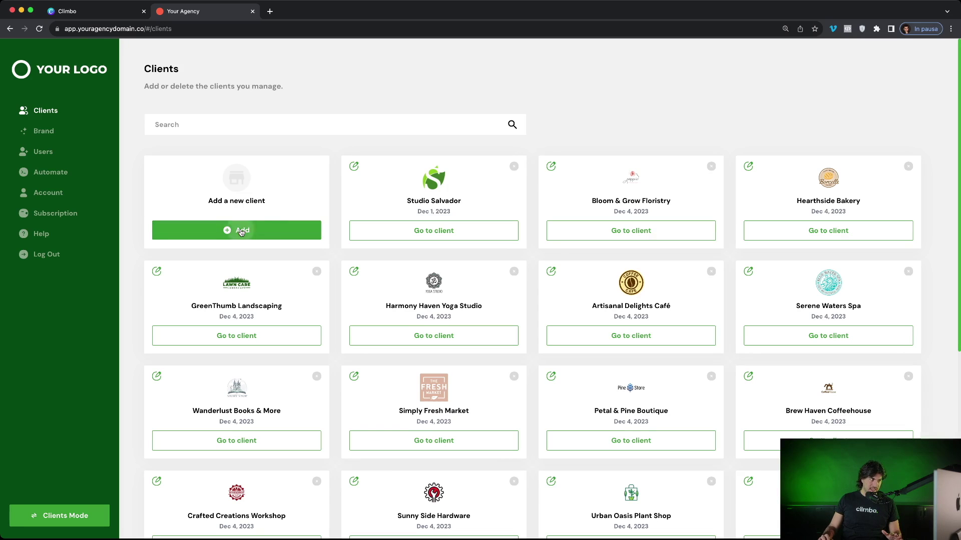
click(240, 230)
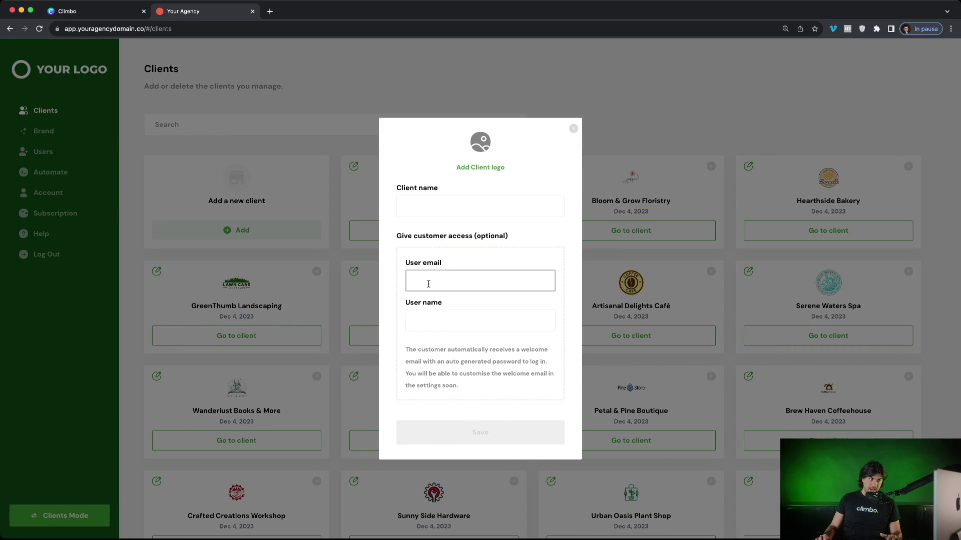
click(572, 130)
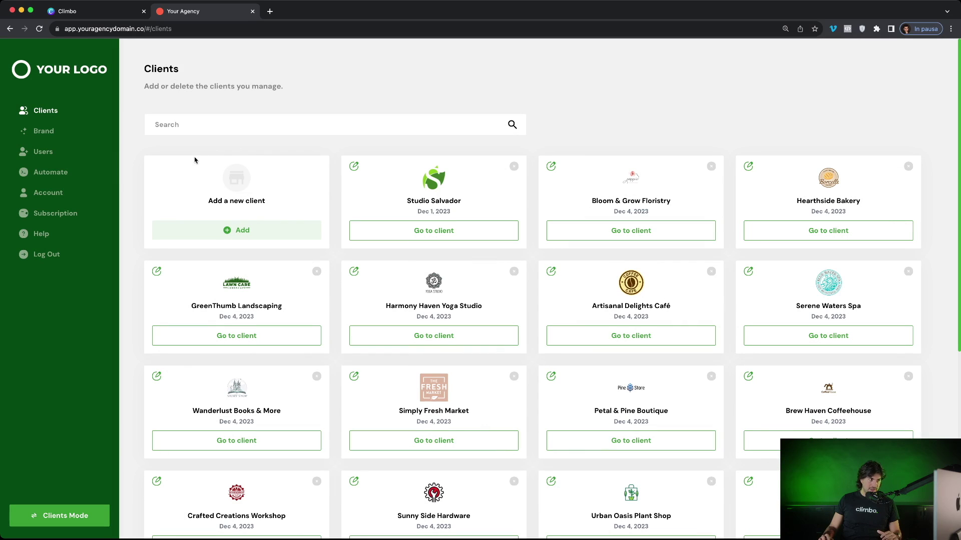
- Inspect the Add Client automation's steps under Automate, then return to the Automations list
click(49, 174)
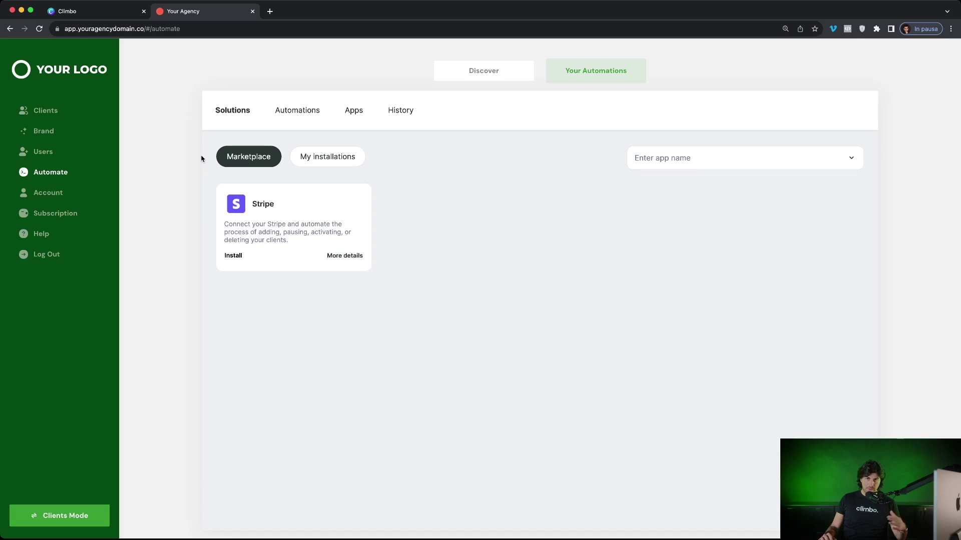
click(290, 114)
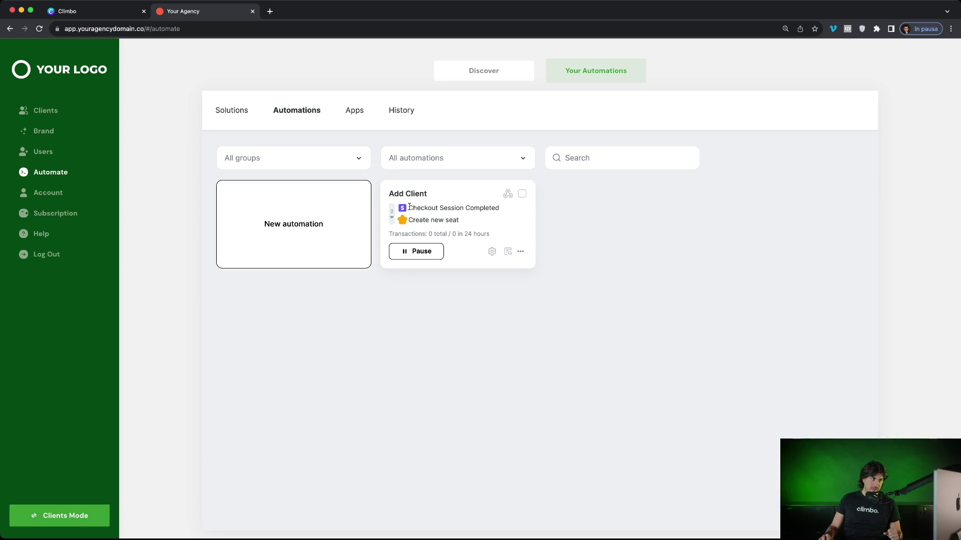
click(491, 252)
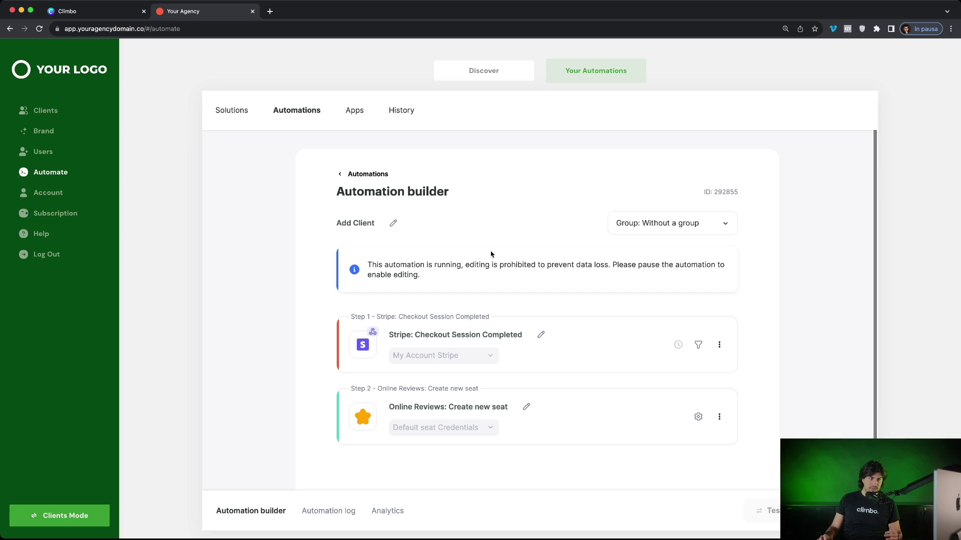
click(314, 114)
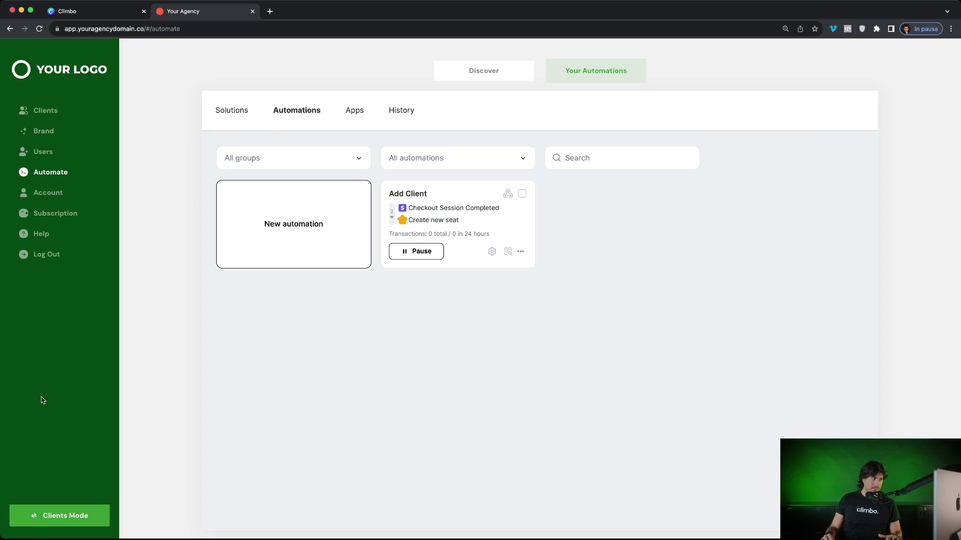
click(57, 515)
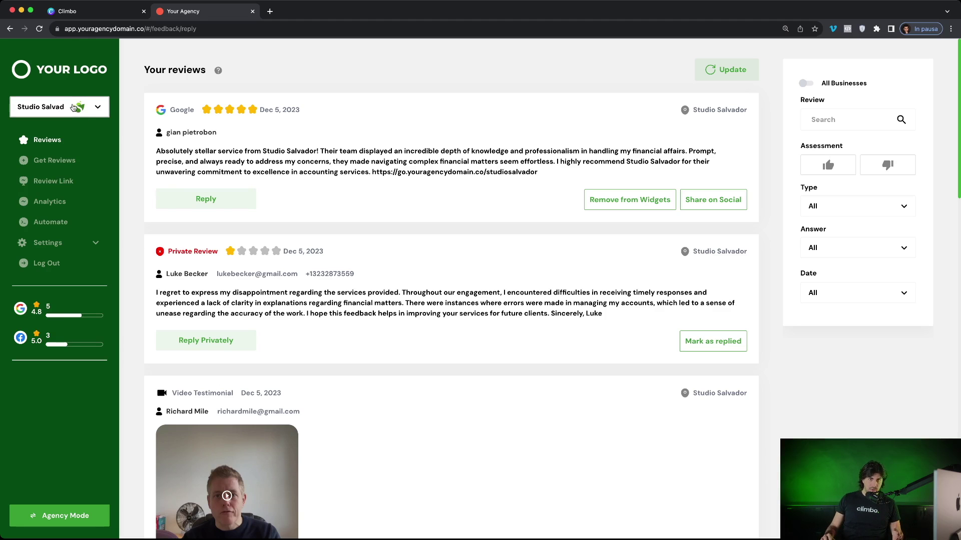
click(74, 108)
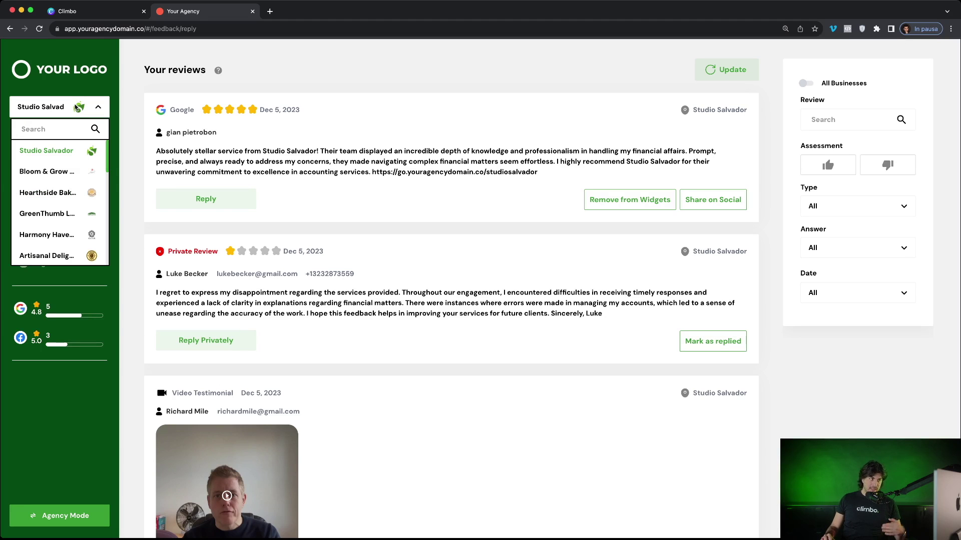
scroll(76, 180, down, 5)
scroll(77, 184, up, 1)
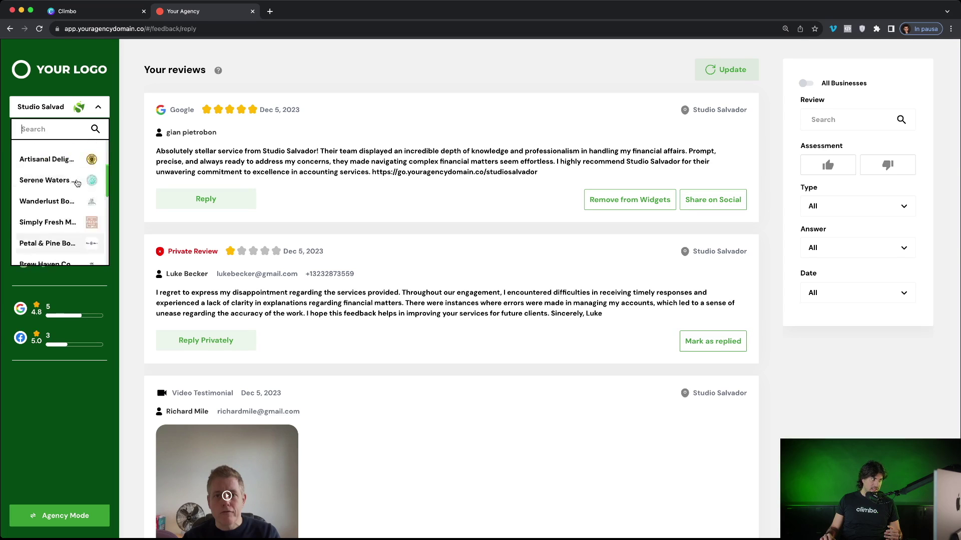
scroll(77, 183, up, 4)
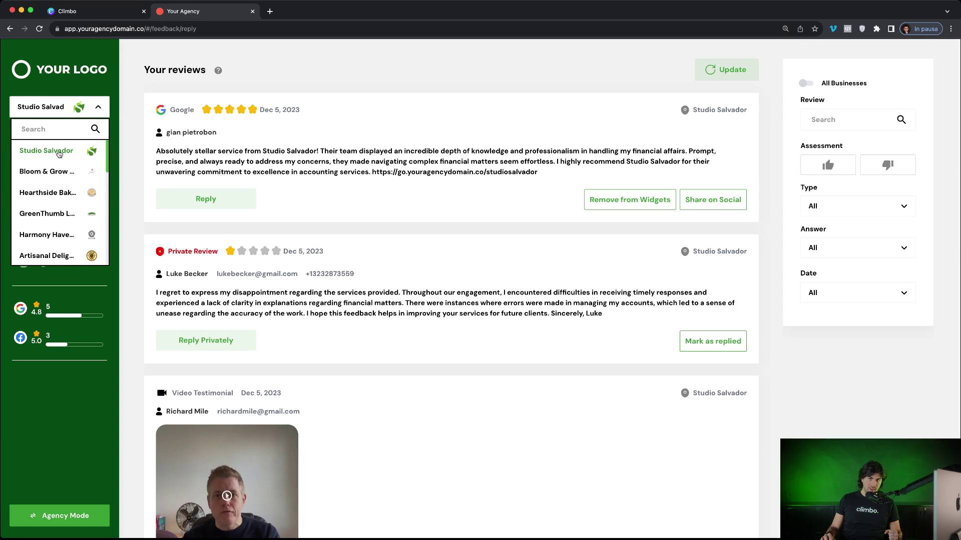
click(59, 153)
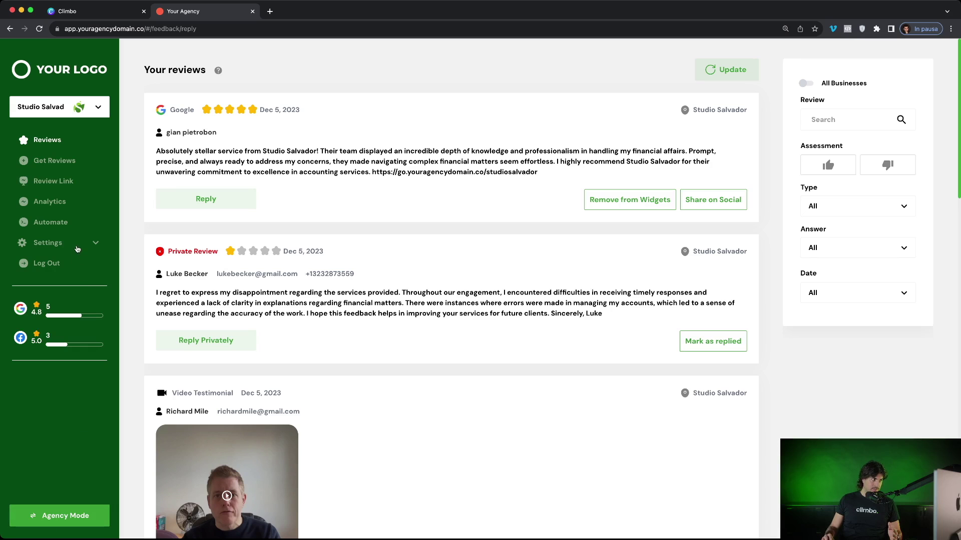
click(75, 245)
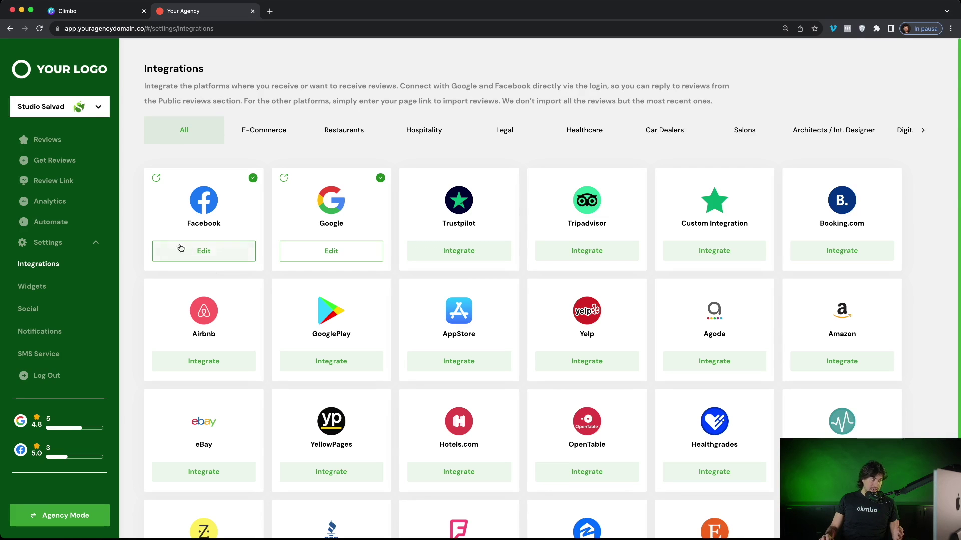
- Open Studio Salvador's Review Link customization page
click(65, 182)
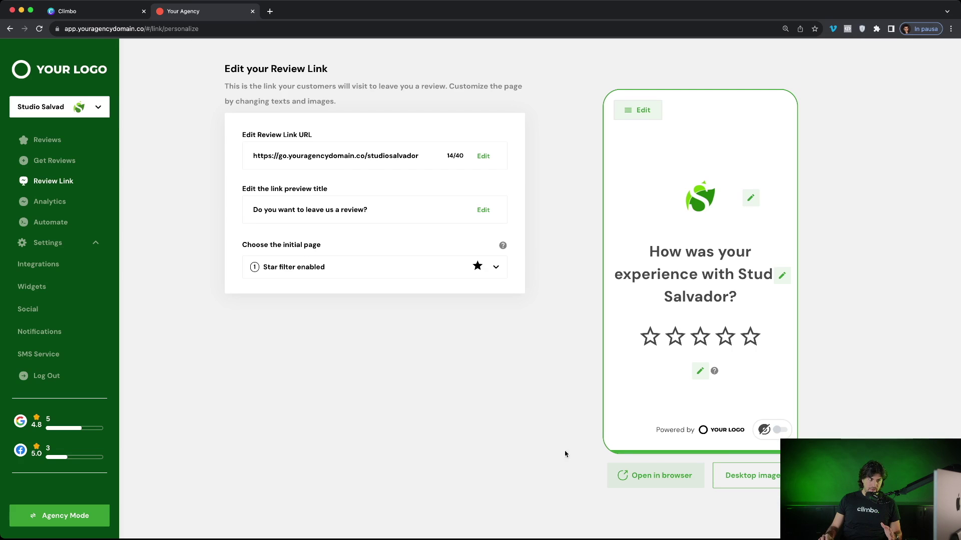
- Open the live review page go.youragencydomain.co/studiosalvador in a new tab
click(620, 476)
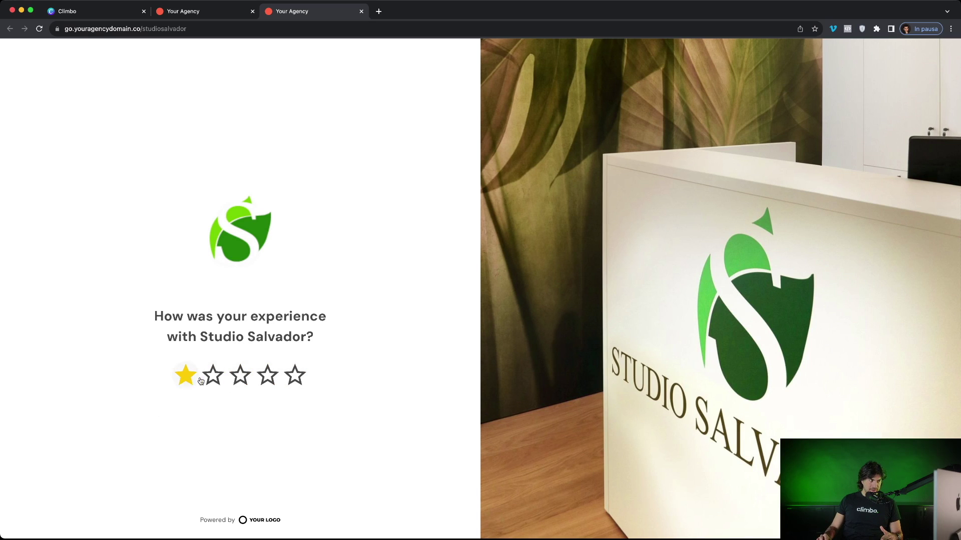
- Give five stars and try the Google review and video testimonial options
click(295, 377)
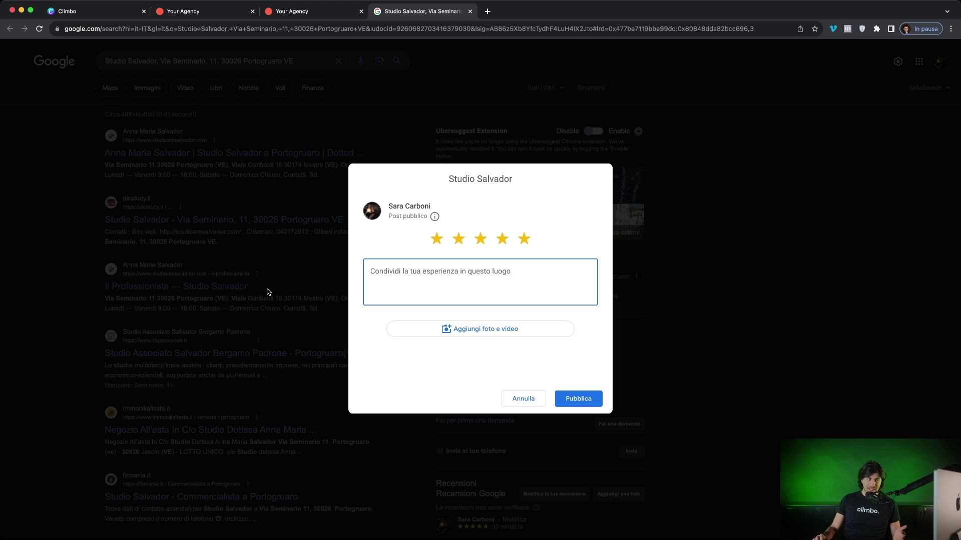
click(311, 15)
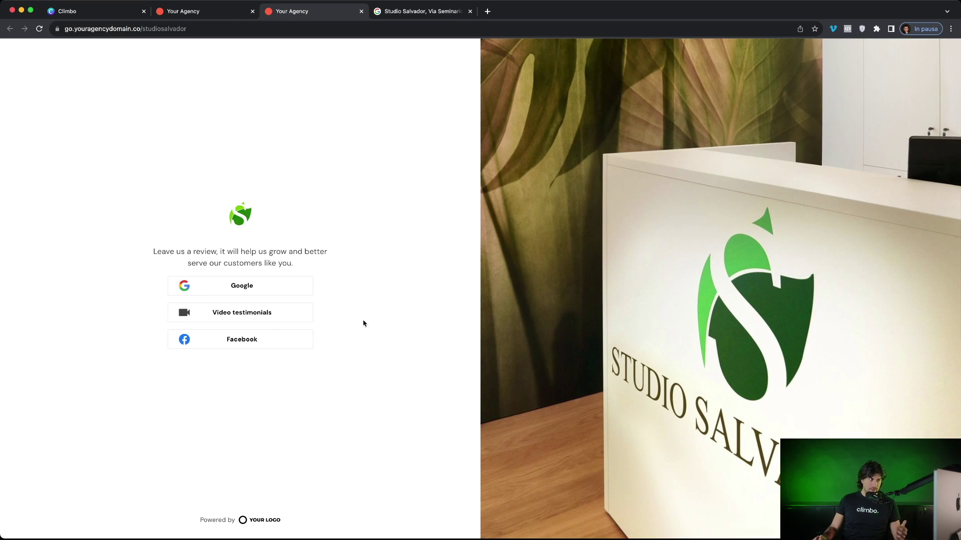
click(283, 317)
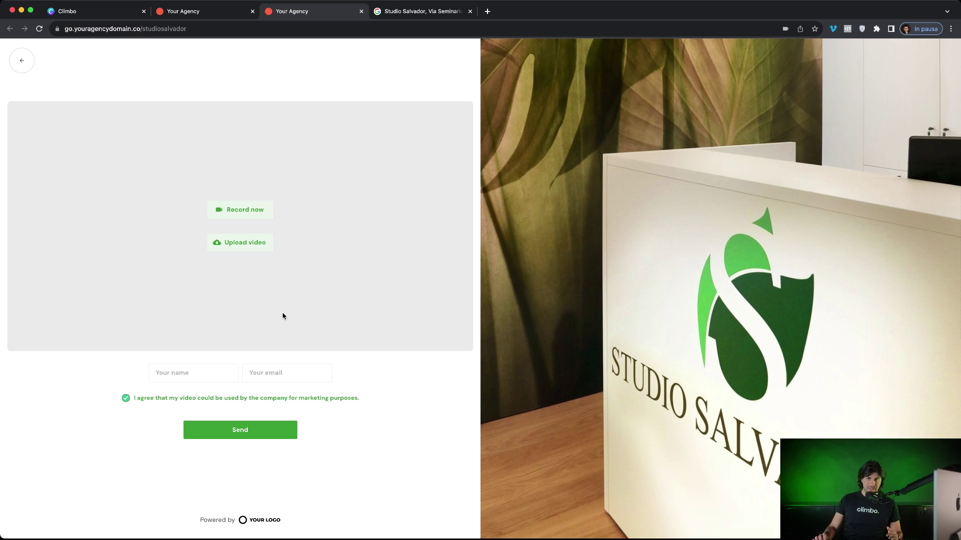
- Give two stars to see the private feedback form, then return to the dashboard
click(22, 60)
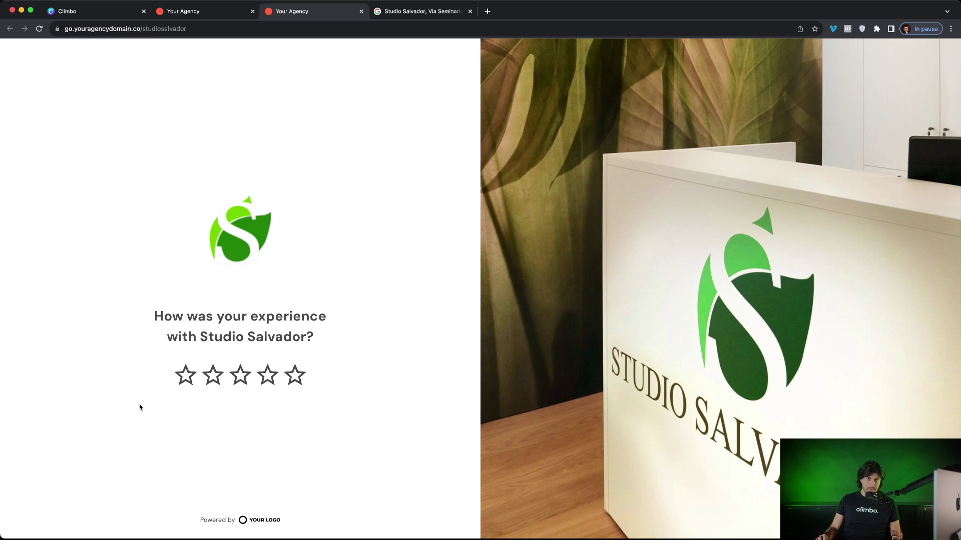
click(213, 379)
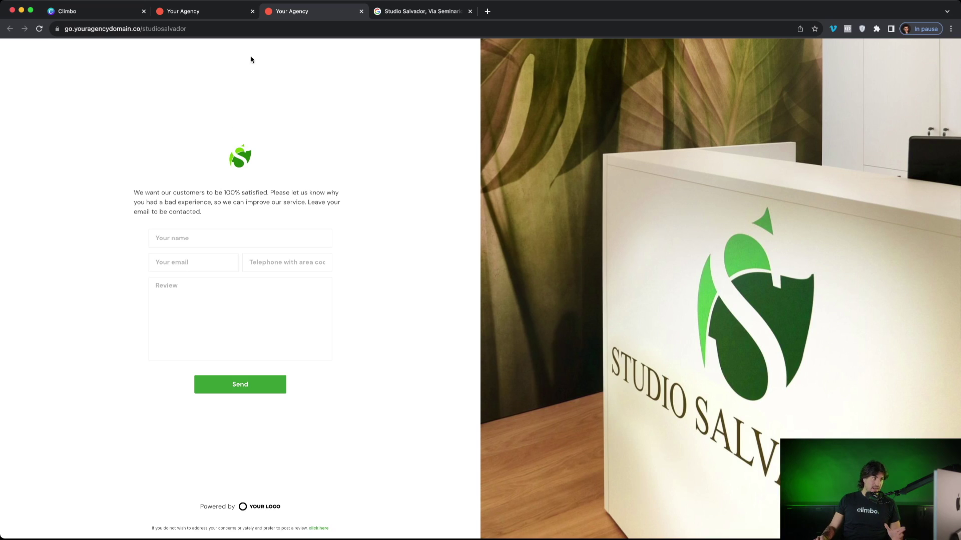
click(220, 11)
- Browse the Reviews list and start a reply to the five-star Google review
click(44, 143)
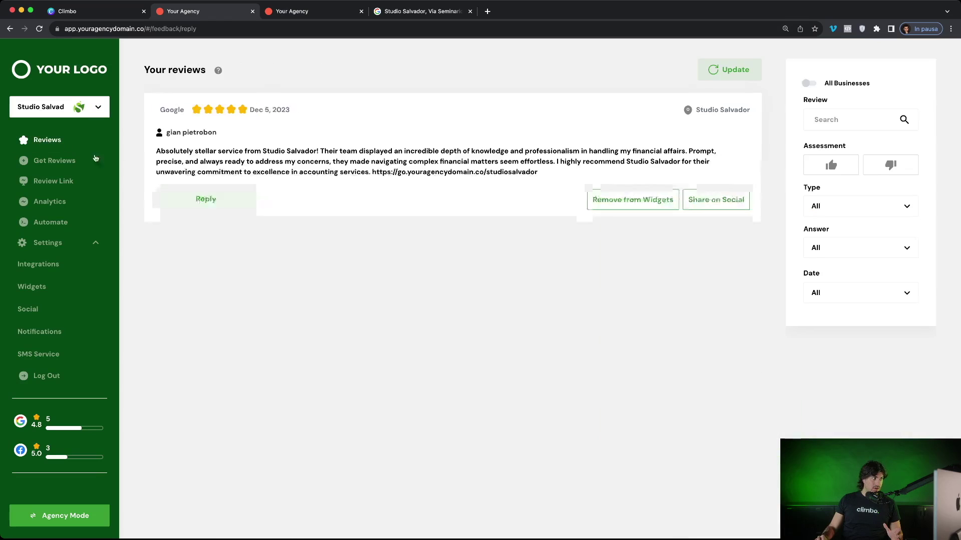
scroll(162, 195, down, 5)
scroll(163, 195, down, 8)
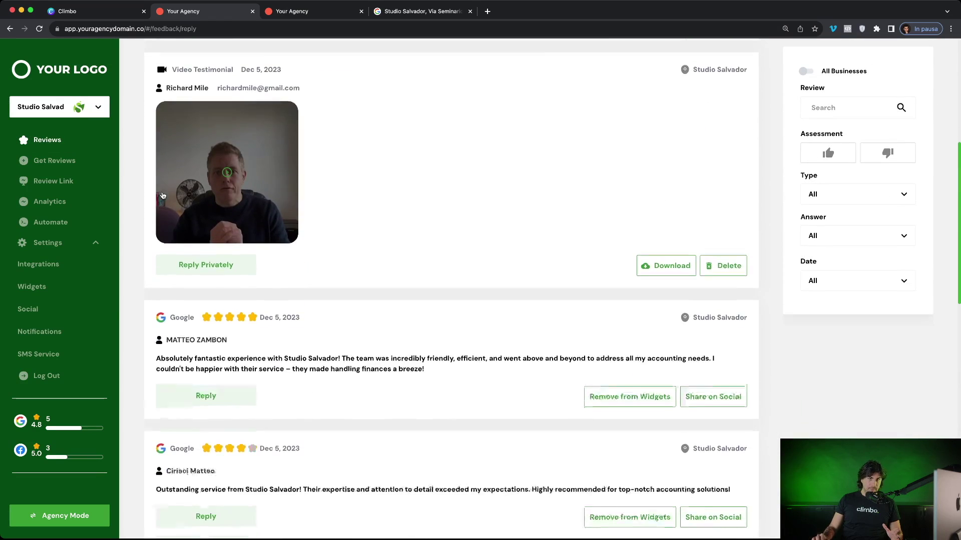
scroll(162, 195, down, 3)
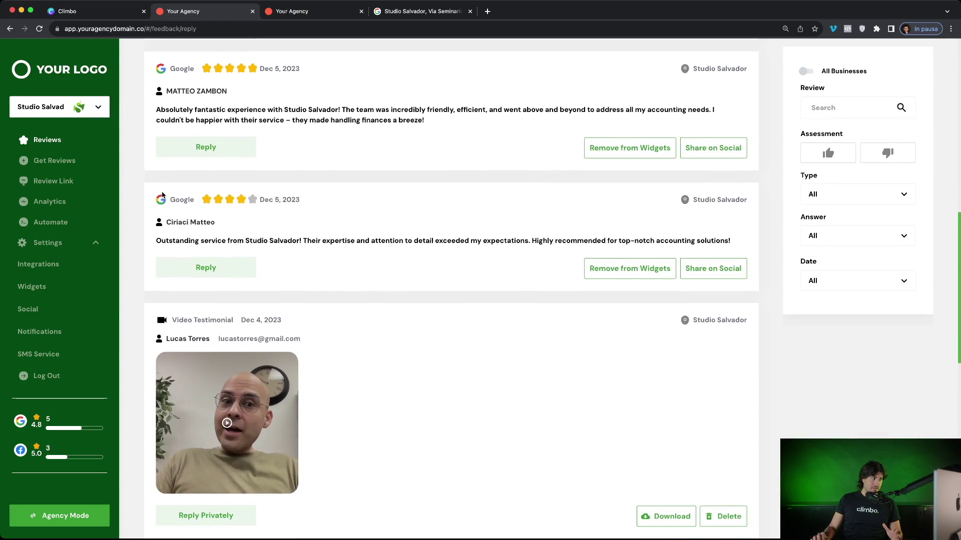
scroll(162, 195, up, 3)
scroll(163, 195, up, 1)
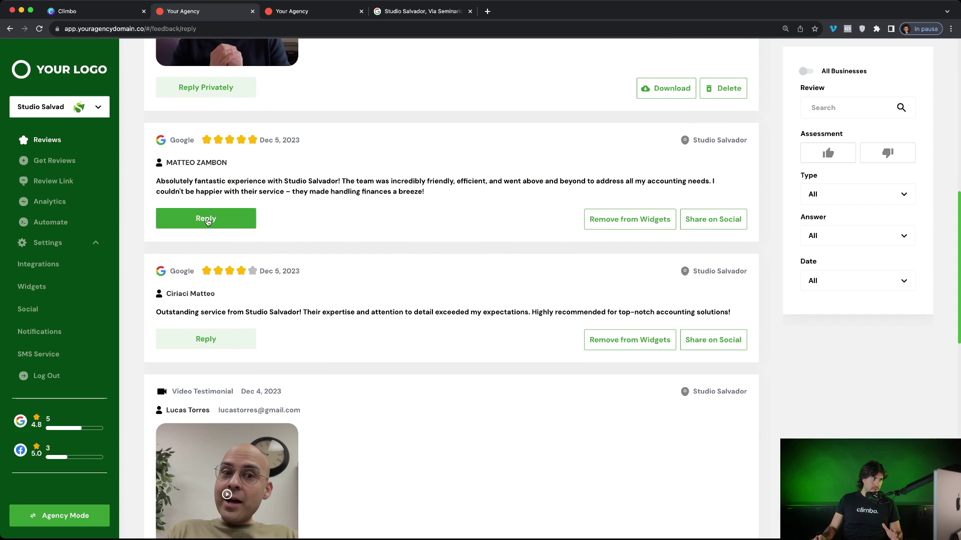
click(205, 218)
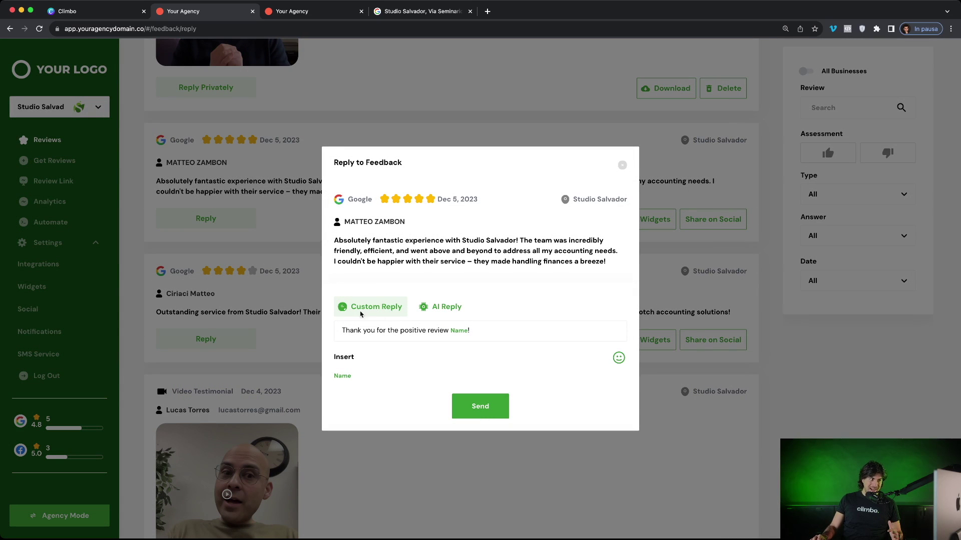
- Generate an Extensive Answer AI reply, then close the dialog without sending
click(442, 307)
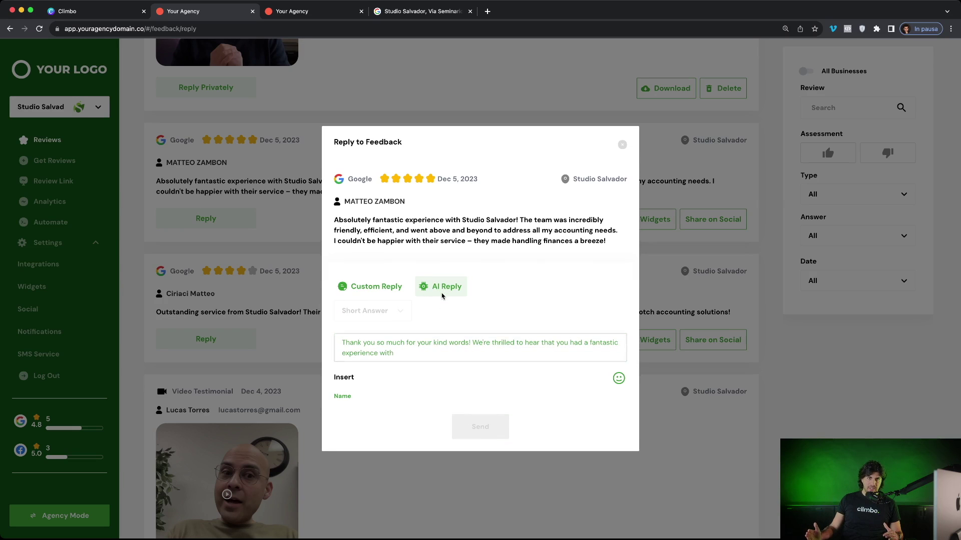
click(400, 311)
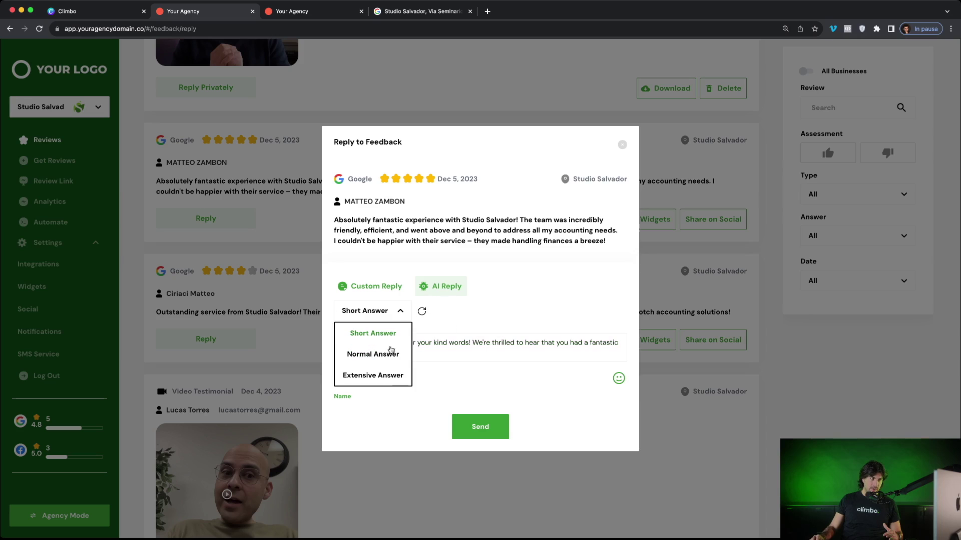
click(385, 376)
click(436, 312)
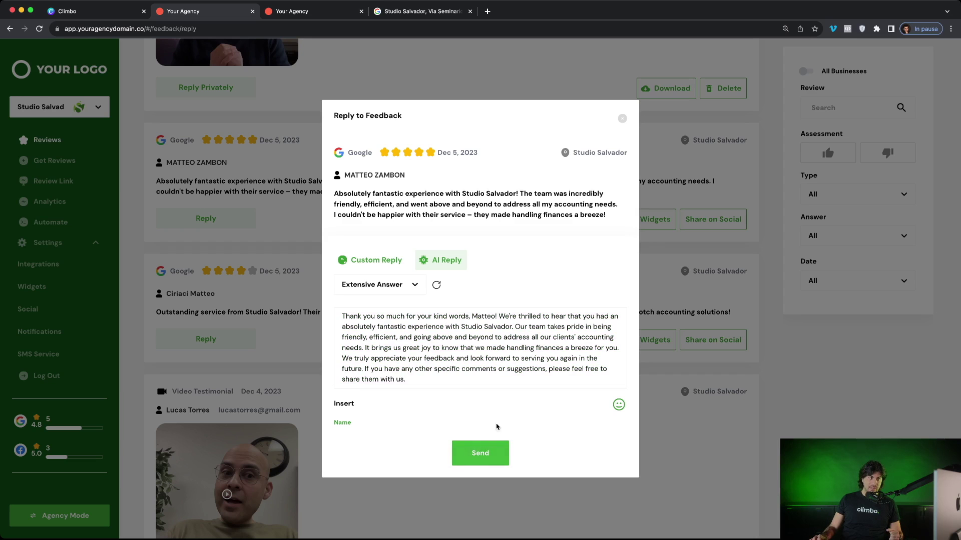
click(622, 119)
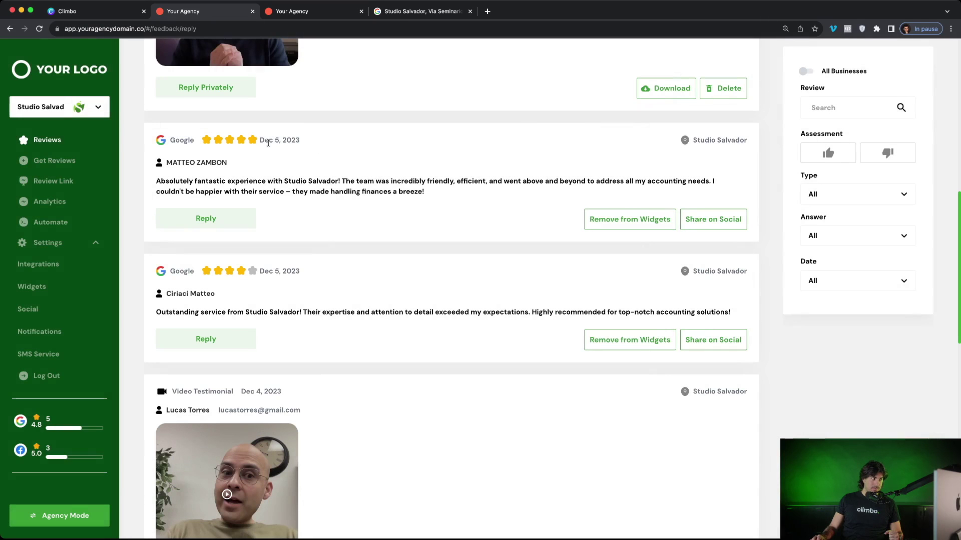
- On Get Reviews, view the QR code, WhatsApp, Email and SMS options and SMS template
click(54, 160)
scroll(167, 165, up, 3)
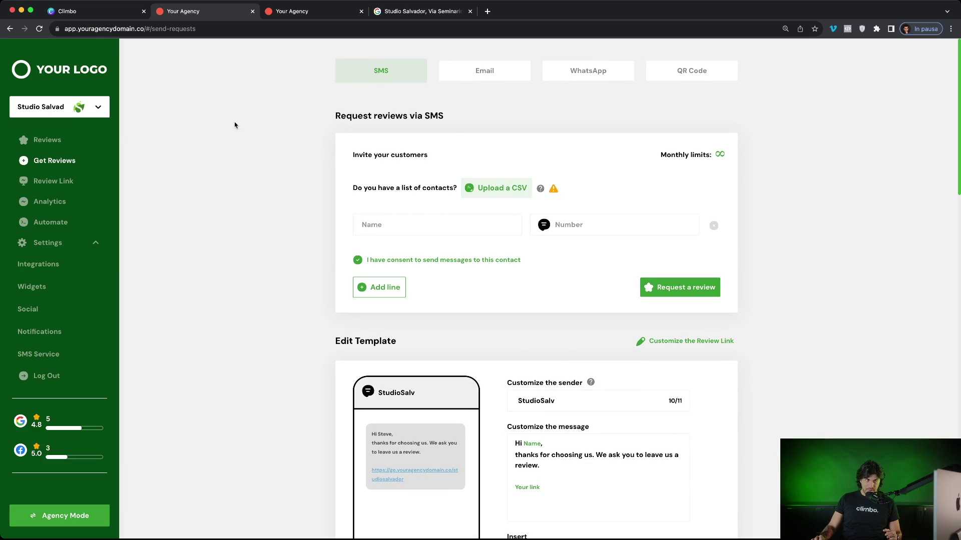
click(669, 81)
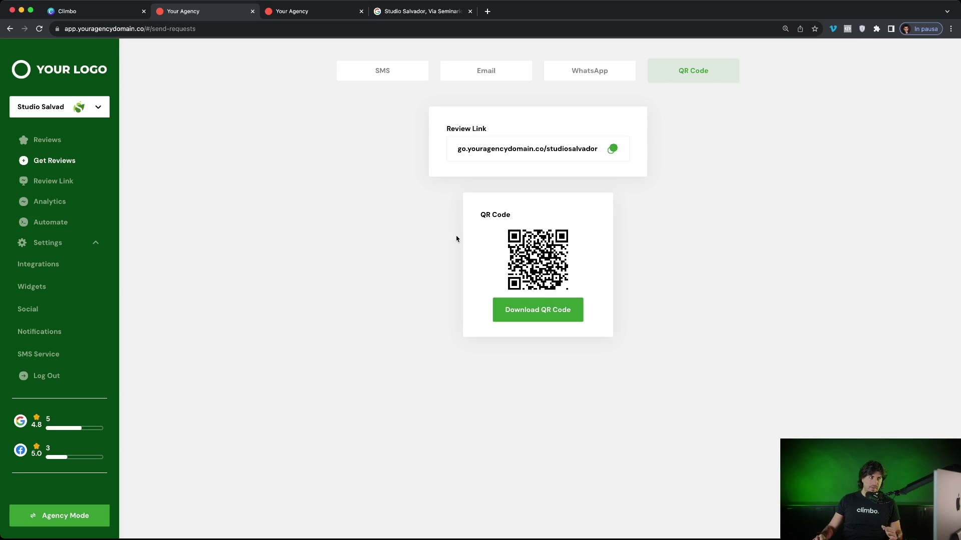
click(585, 78)
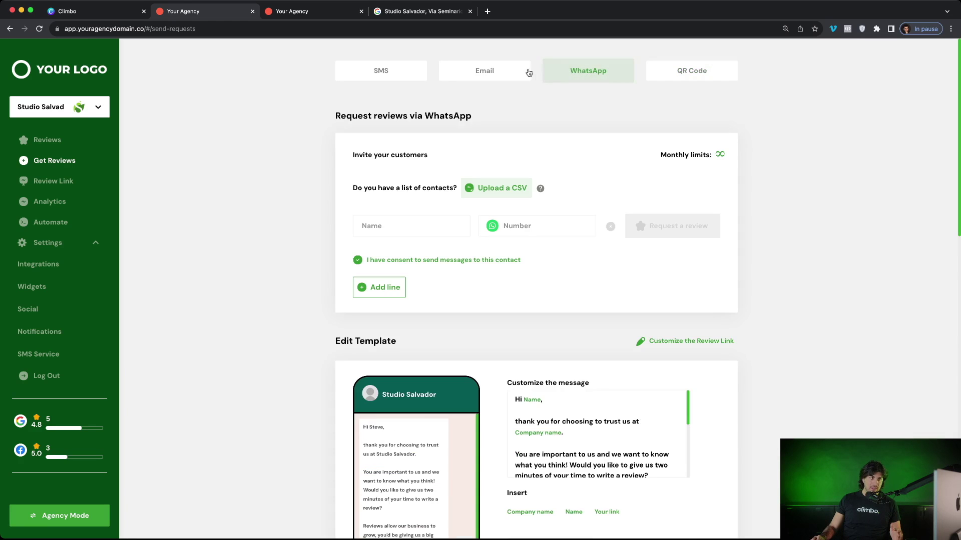
click(482, 72)
click(376, 71)
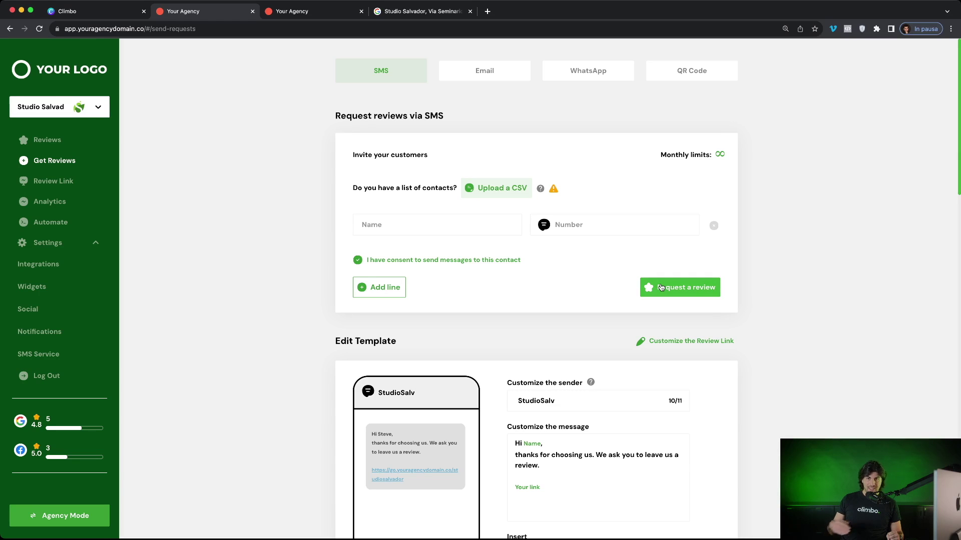
scroll(260, 330, down, 5)
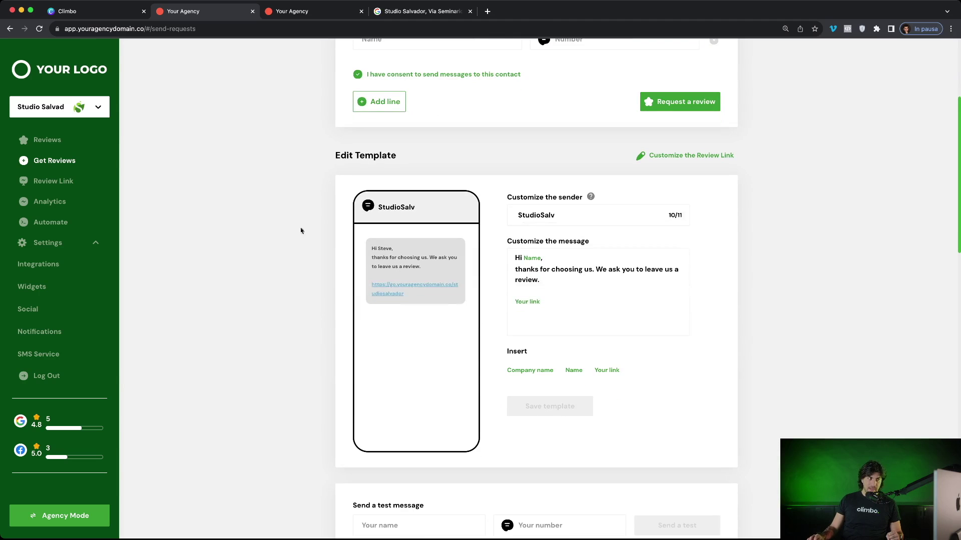
- Scroll past the SMS reminder settings and open the Automate Solutions marketplace
scroll(302, 310, down, 10)
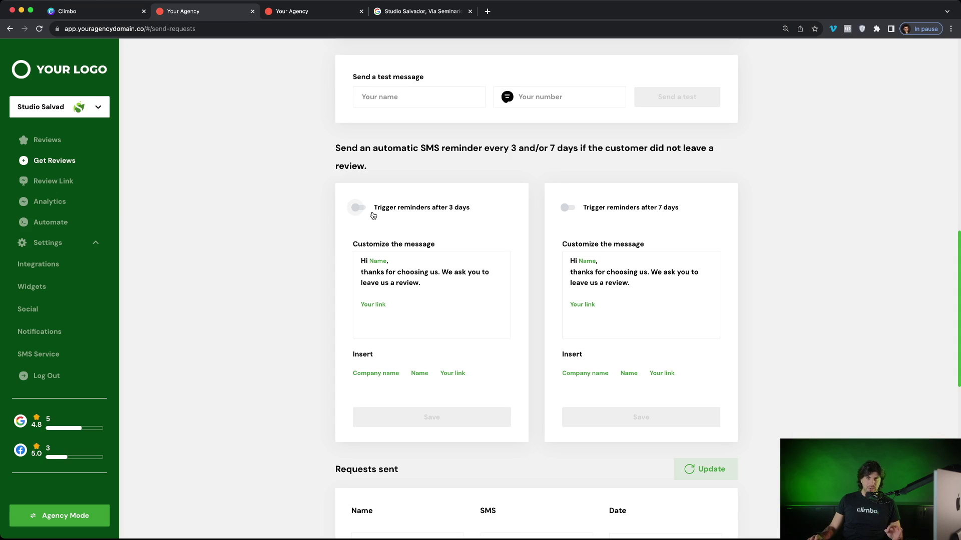
click(65, 223)
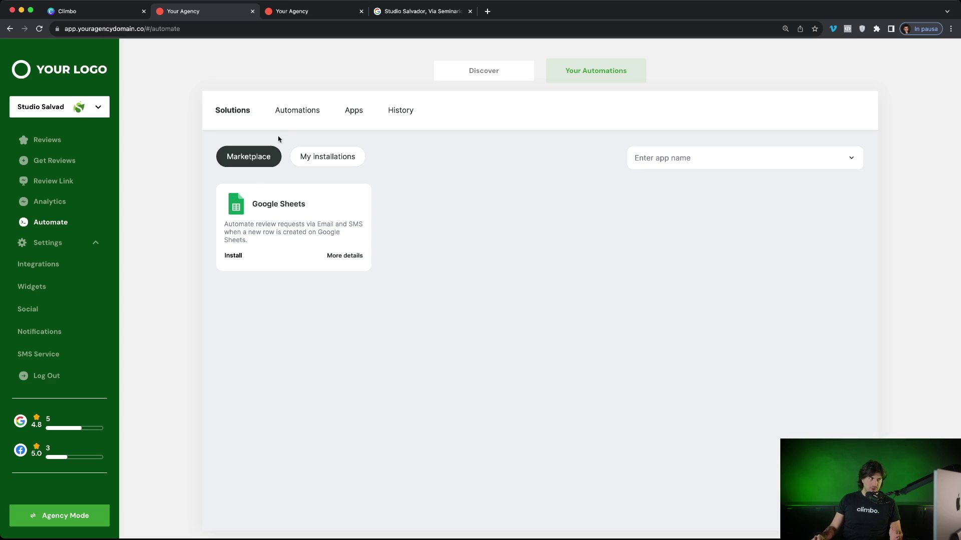
- Inspect the Send SMS automation's steps, then open the Website Widgets page
click(302, 111)
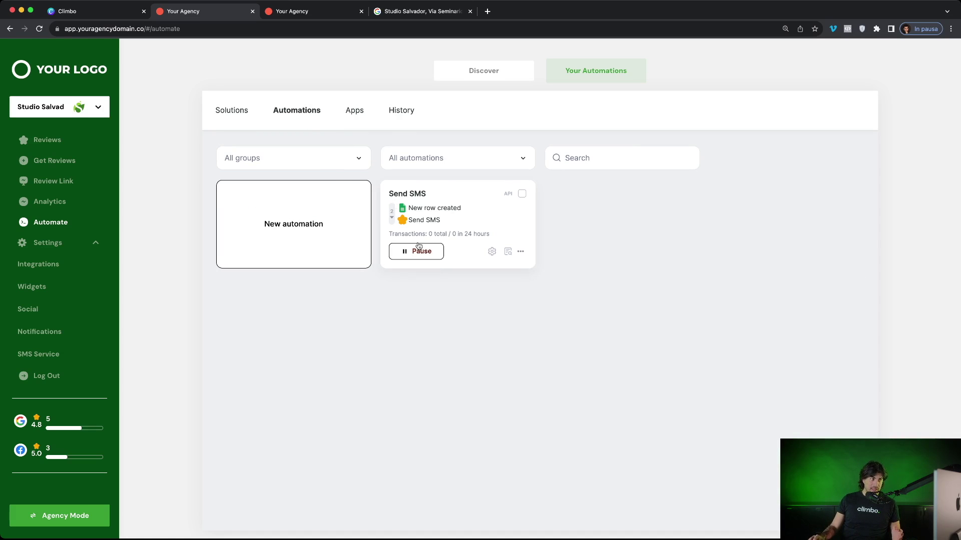
click(492, 252)
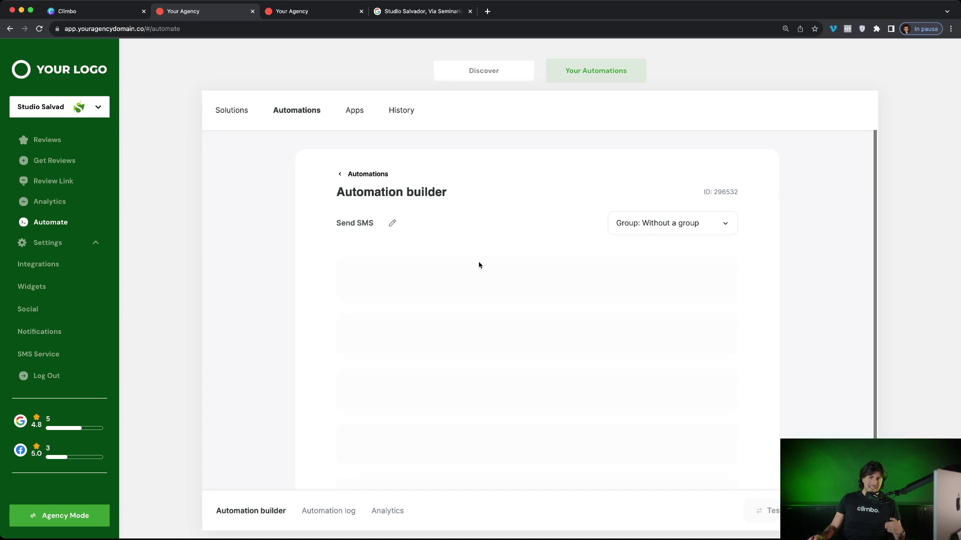
scroll(410, 360, down, 1)
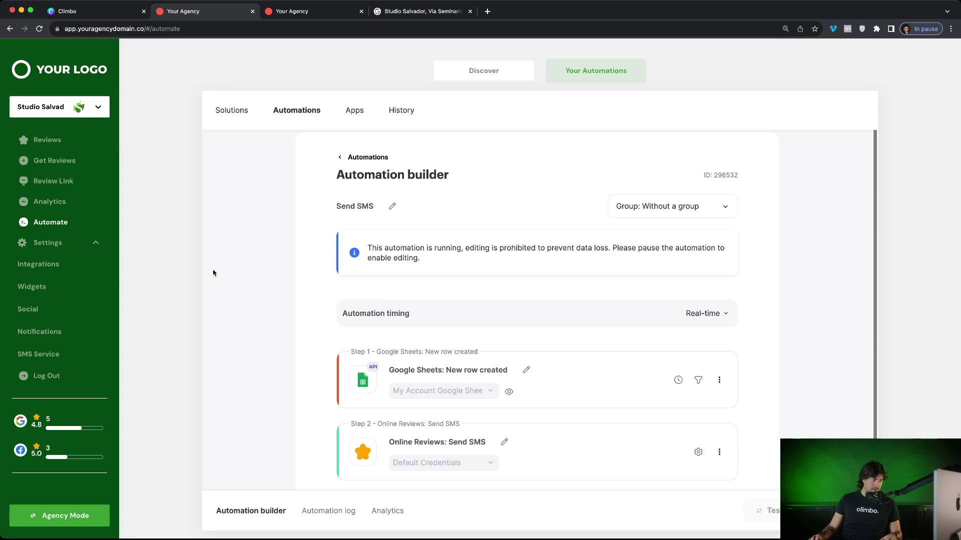
click(78, 284)
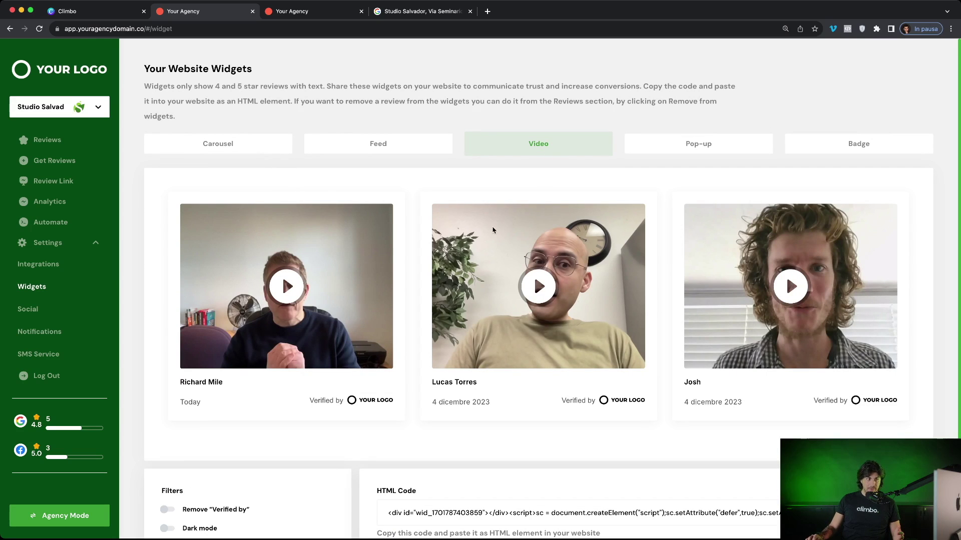
- Preview and advance the review Carousel widget, then open the Social sharing settings
click(264, 148)
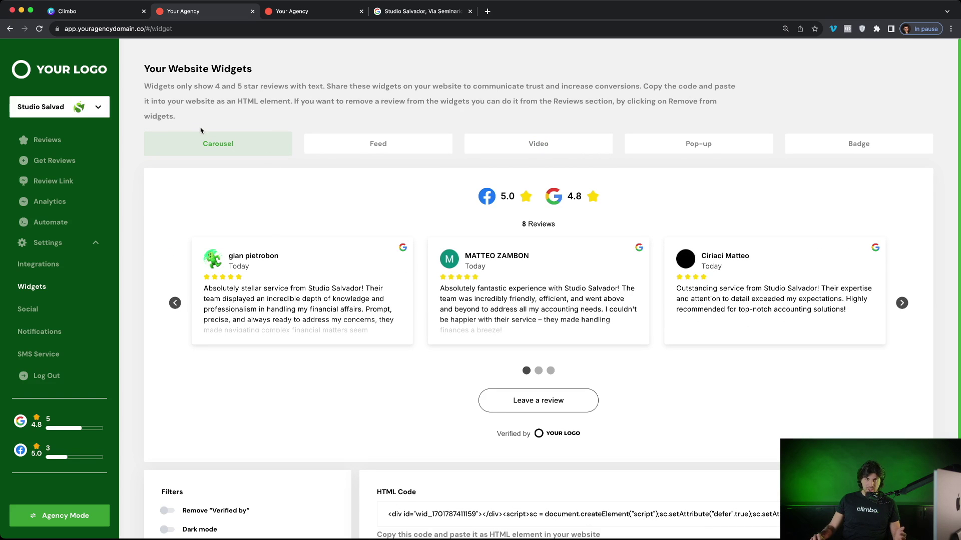
click(902, 303)
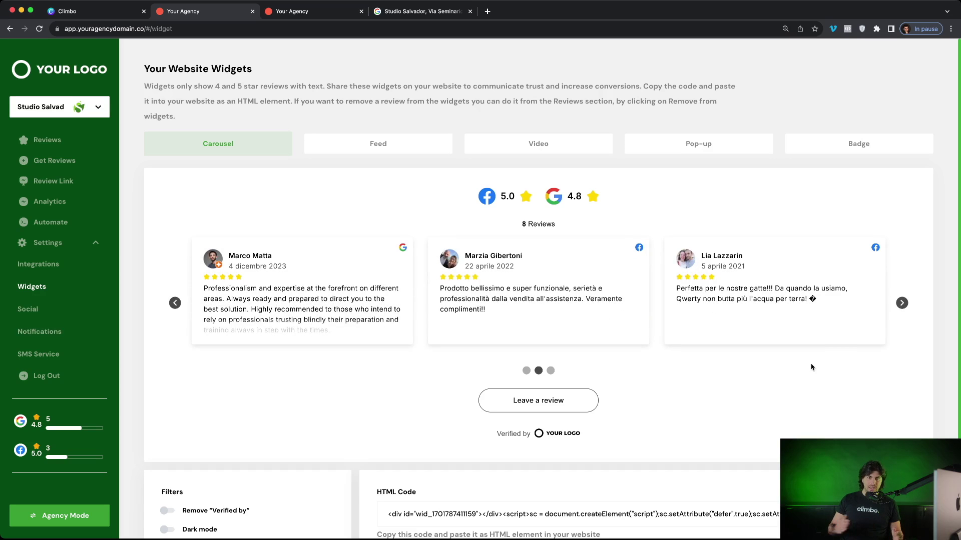
scroll(774, 393, down, 3)
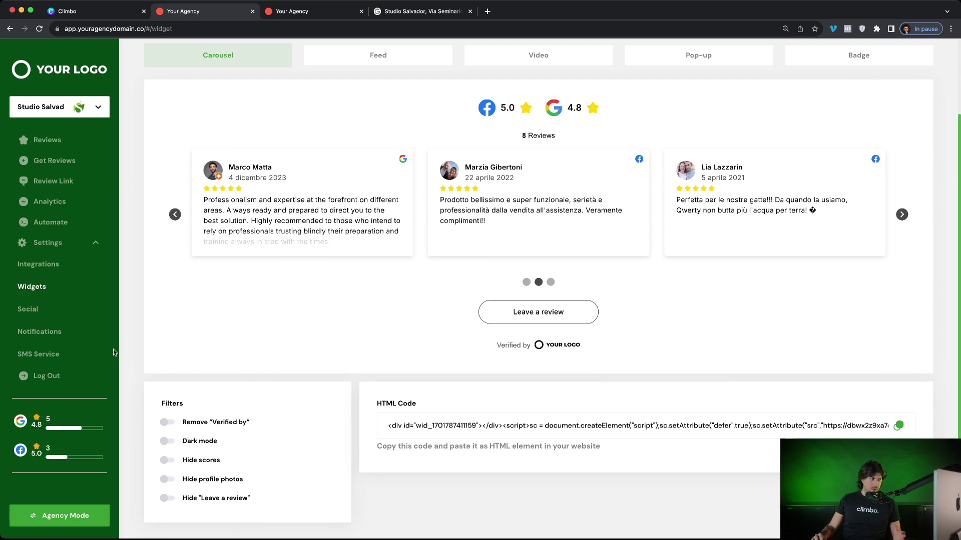
click(53, 314)
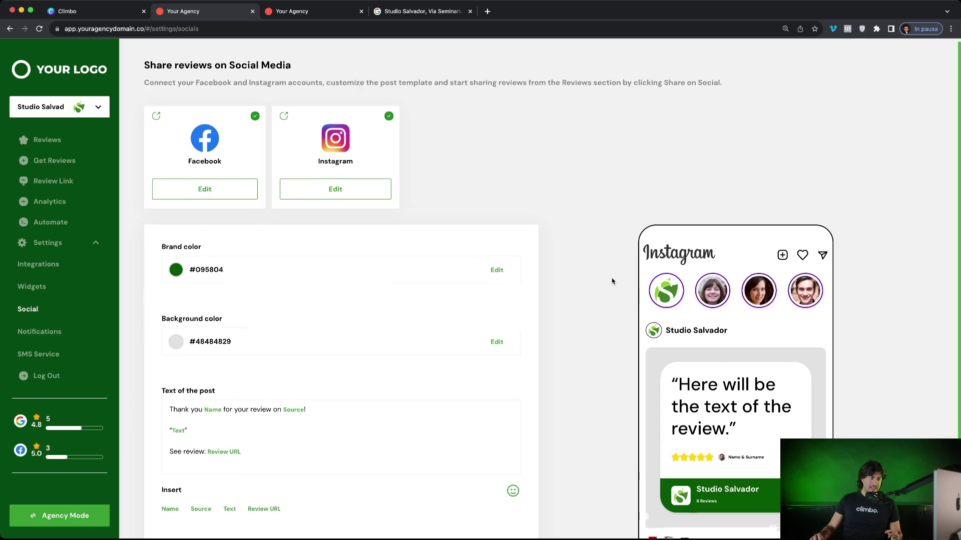
- Preview the five-star Google review's share post for Facebook plus Instagram, then close the preview
scroll(611, 278, down, 3)
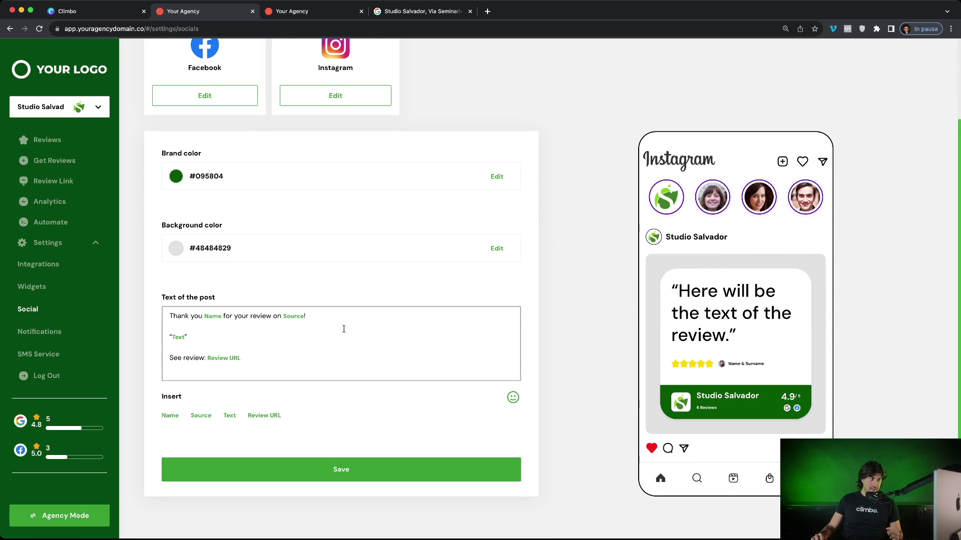
click(70, 139)
scroll(246, 242, down, 8)
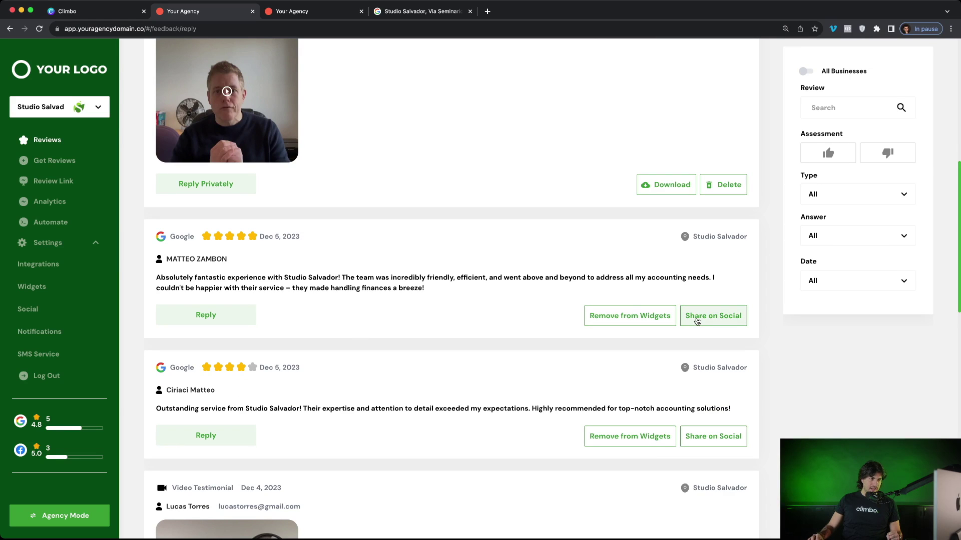
click(696, 320)
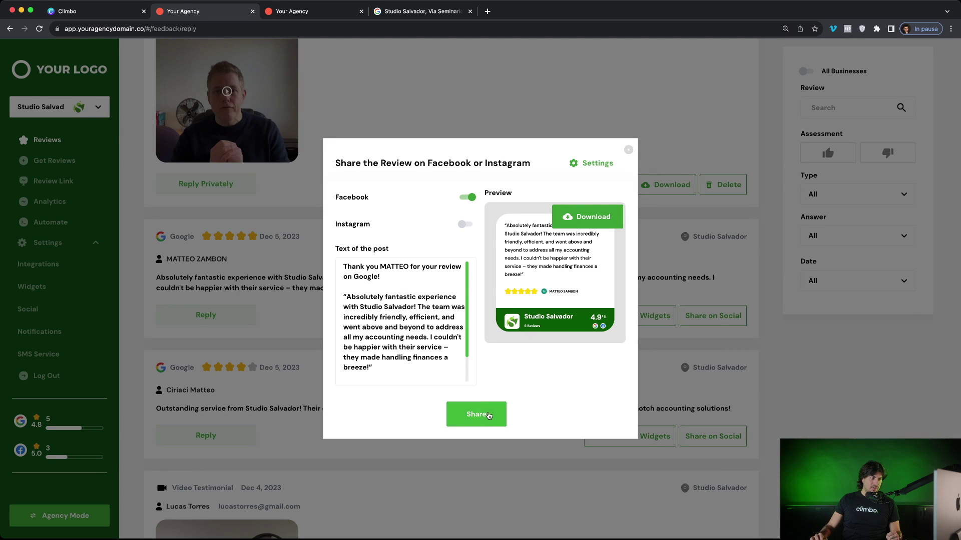
click(463, 224)
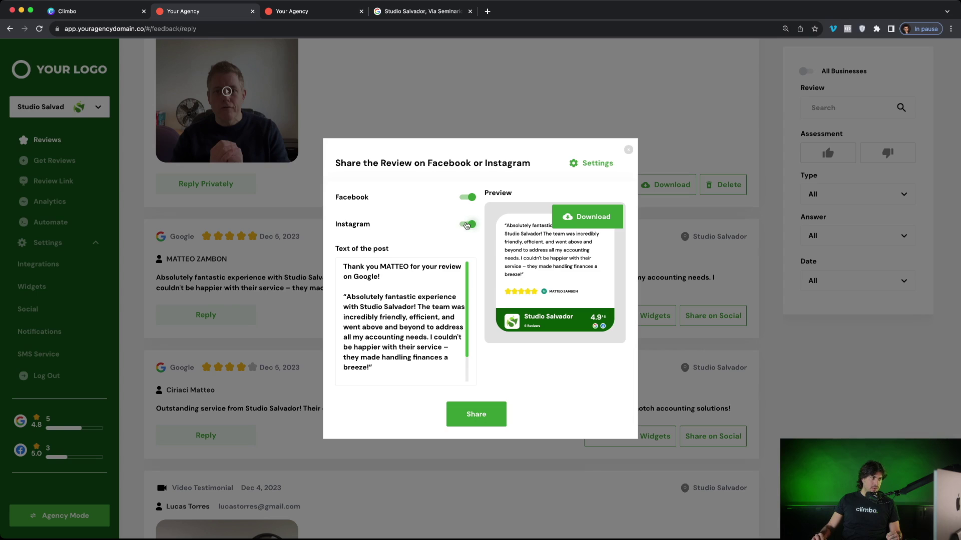
click(627, 151)
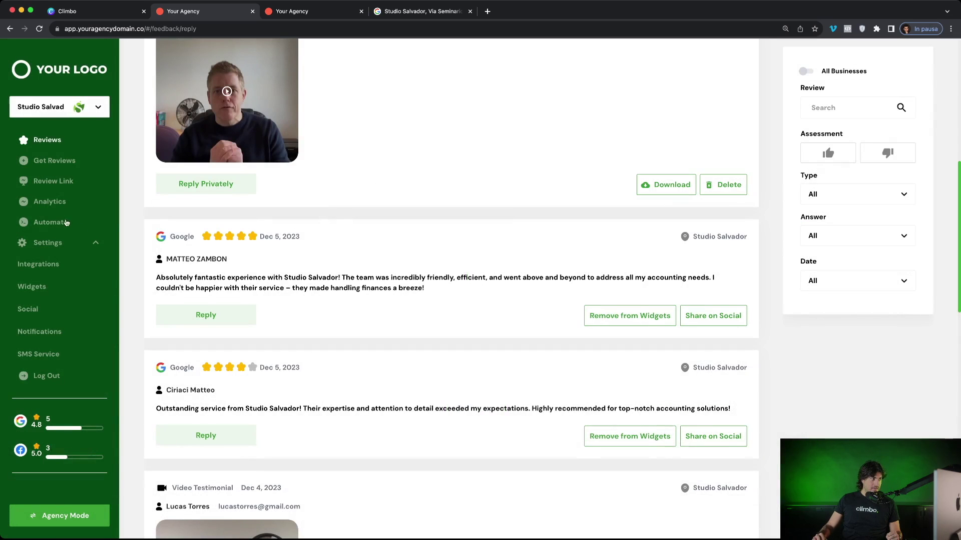
- Browse Studio Salvador's Analytics for reviews growth, average rating growth and the review funnel, then return to Reviews
click(60, 204)
scroll(185, 234, up, 3)
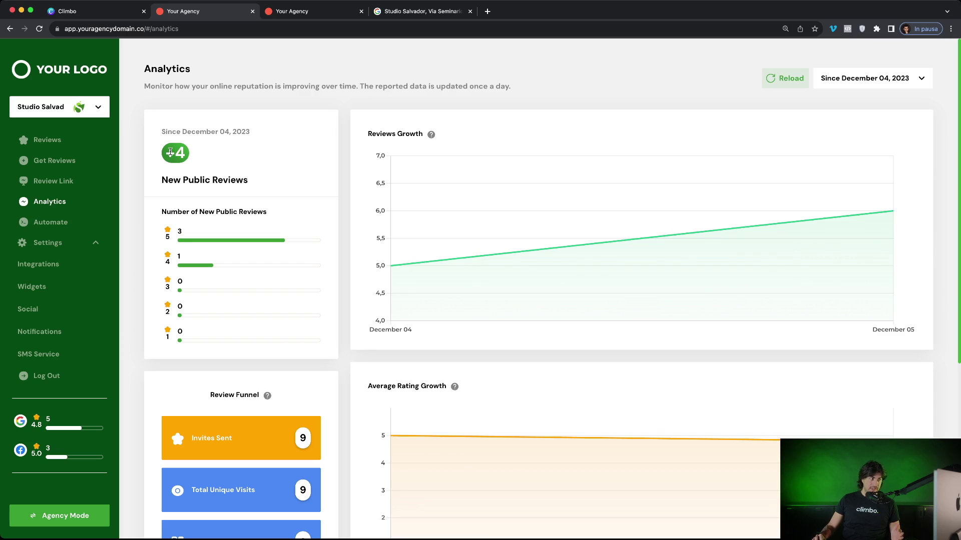
scroll(345, 259, down, 1)
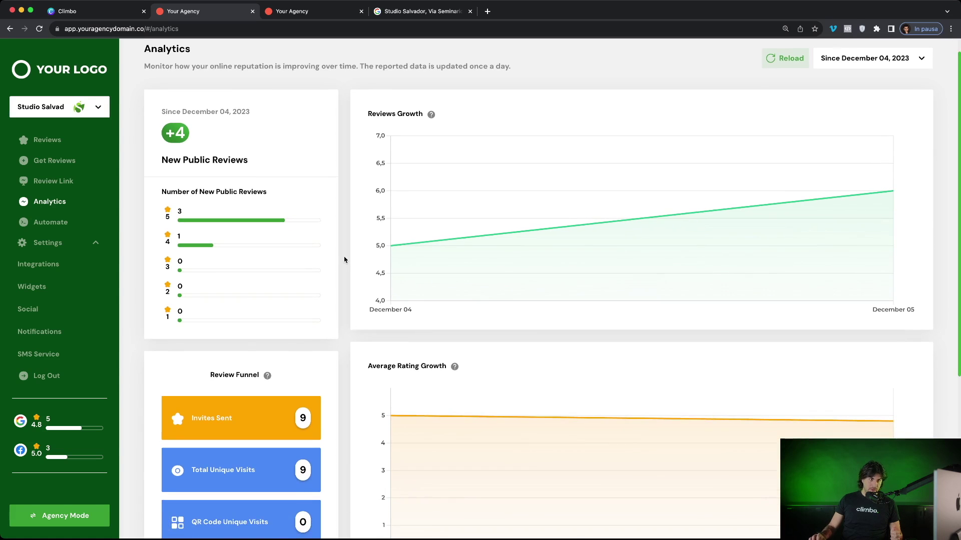
scroll(345, 259, down, 5)
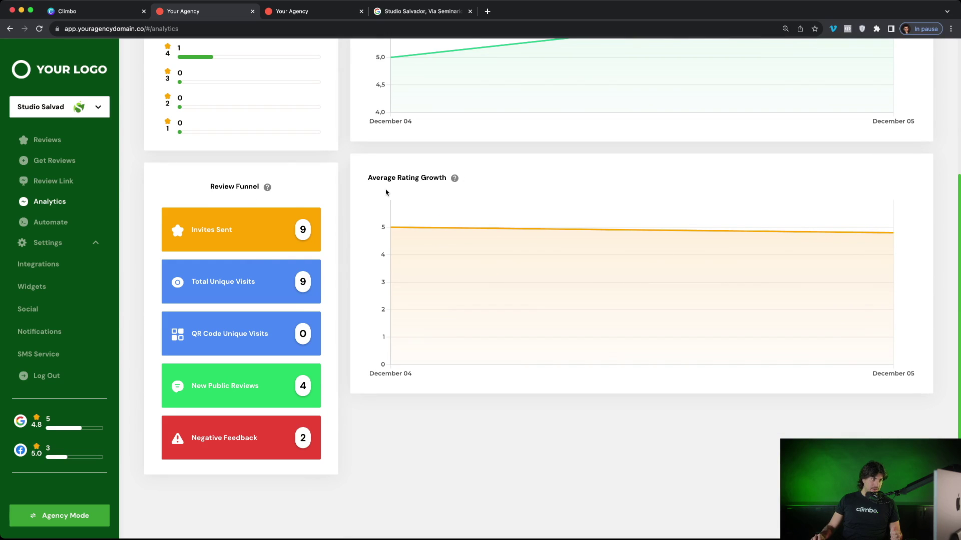
scroll(396, 183, up, 6)
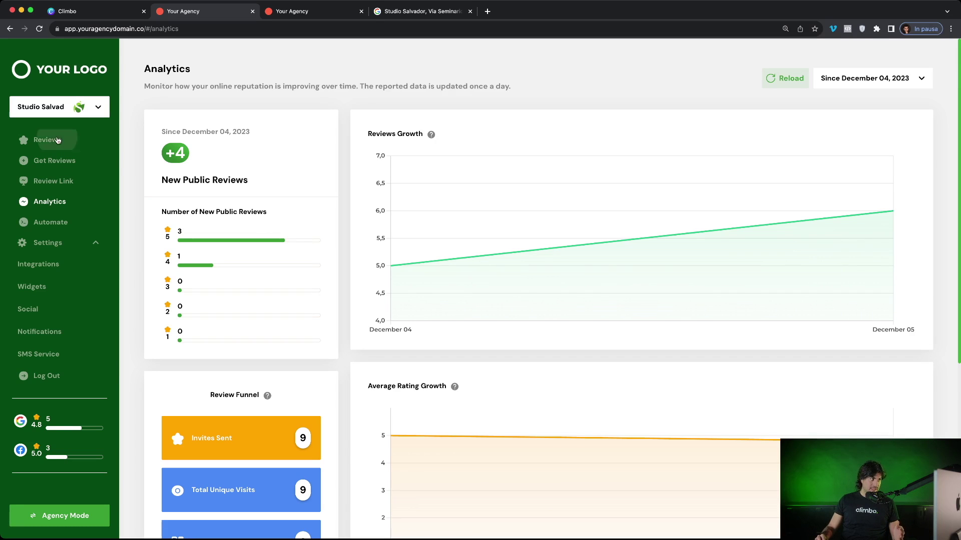
click(56, 140)
- Scroll down the Studio Salvador reviews list past the five-star review to the one-star private feedback
scroll(302, 323, down, 5)
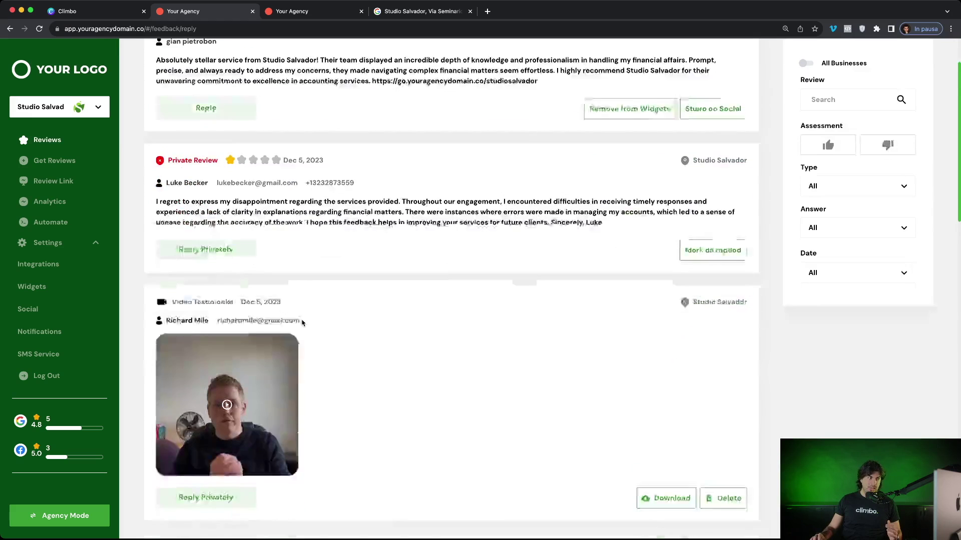